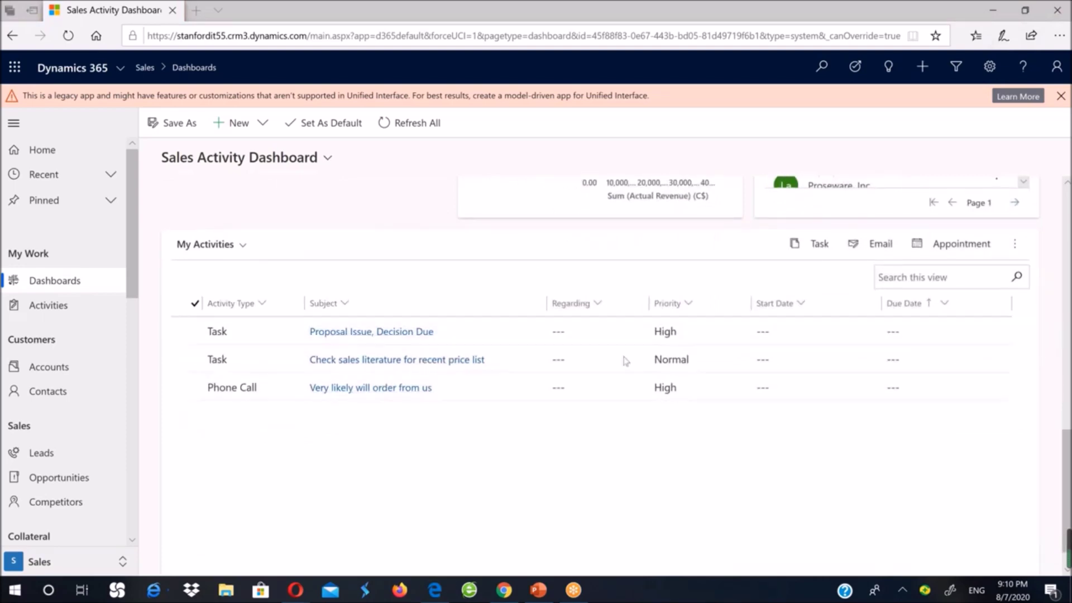
{"action": "scroll", "coordinate": [636, 354], "scroll_direction": "up", "scroll_amount": 10}
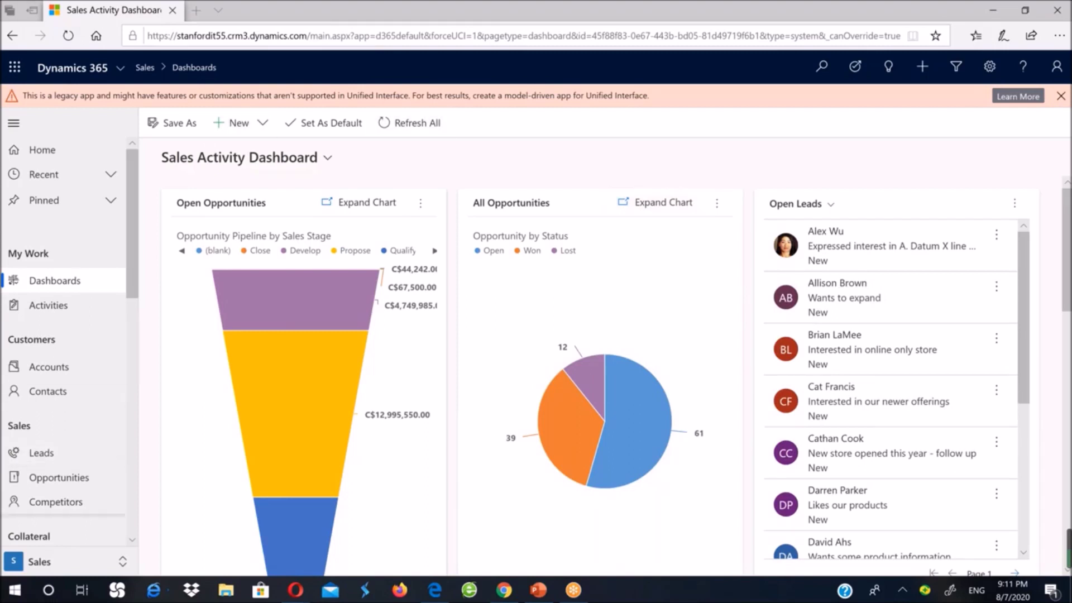
{"action": "mouse_move", "coordinate": [425, 414]}
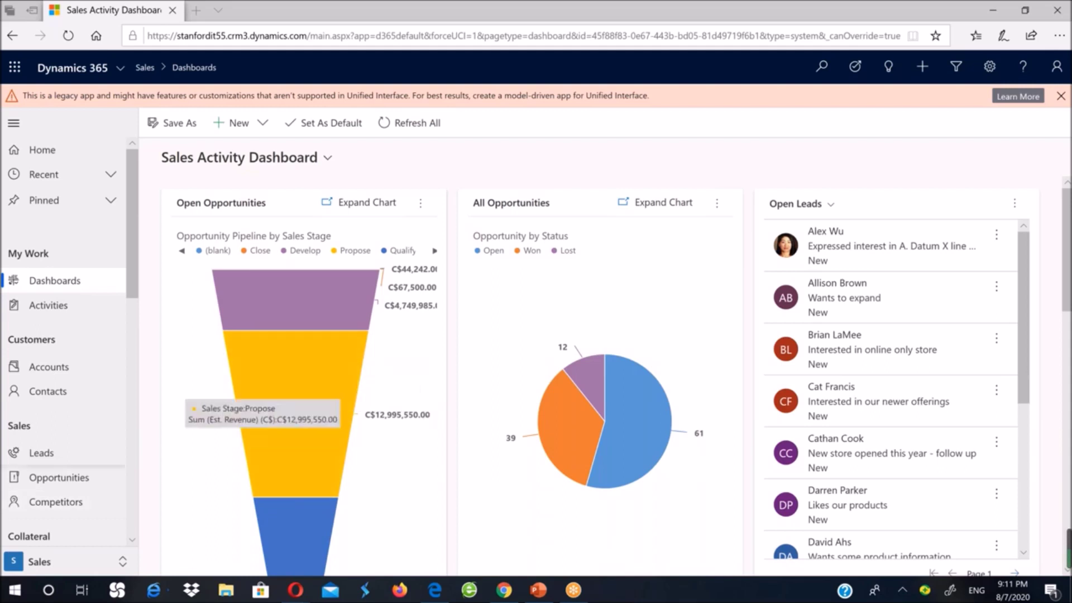
{"action": "scroll", "coordinate": [60, 376], "scroll_direction": "down", "scroll_amount": 2}
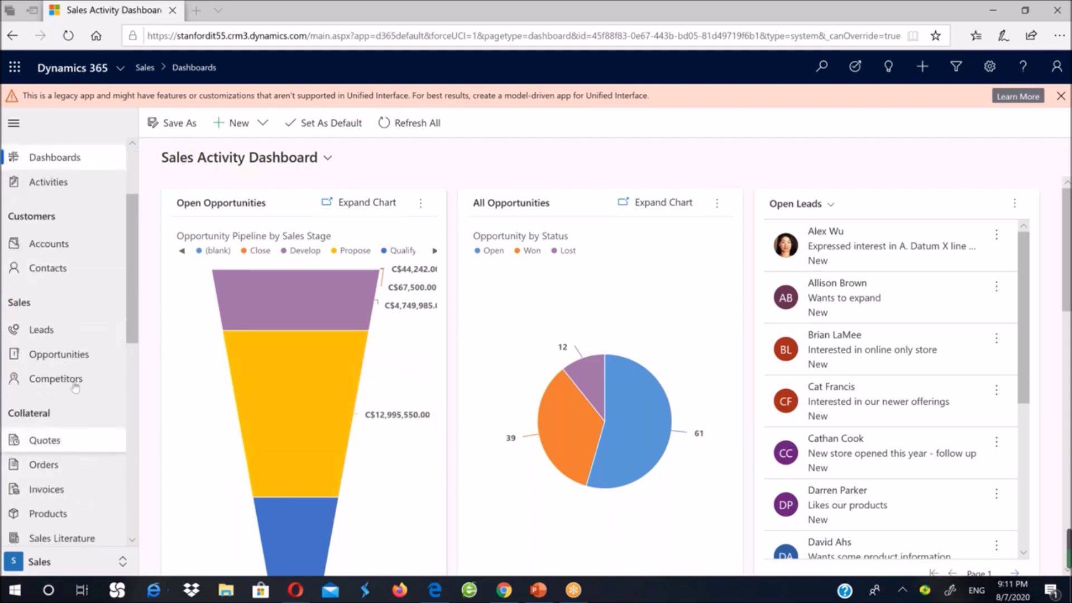
{"action": "left_click", "coordinate": [45, 337]}
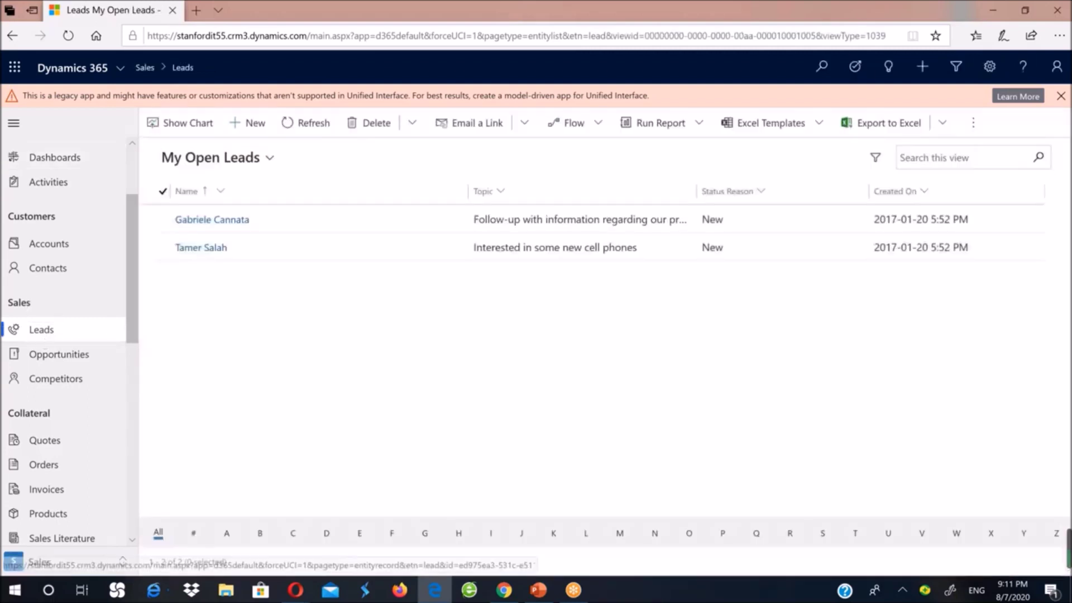
- Review the first open lead's record, then switch to the My Active Accounts list
{"action": "left_click", "coordinate": [201, 219]}
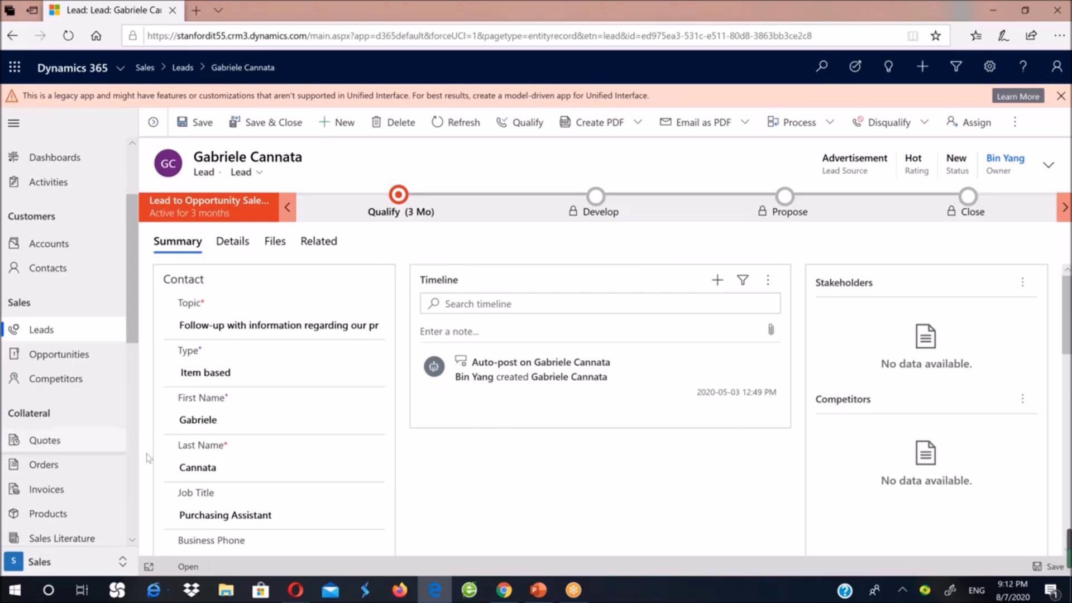
{"action": "left_click", "coordinate": [55, 245]}
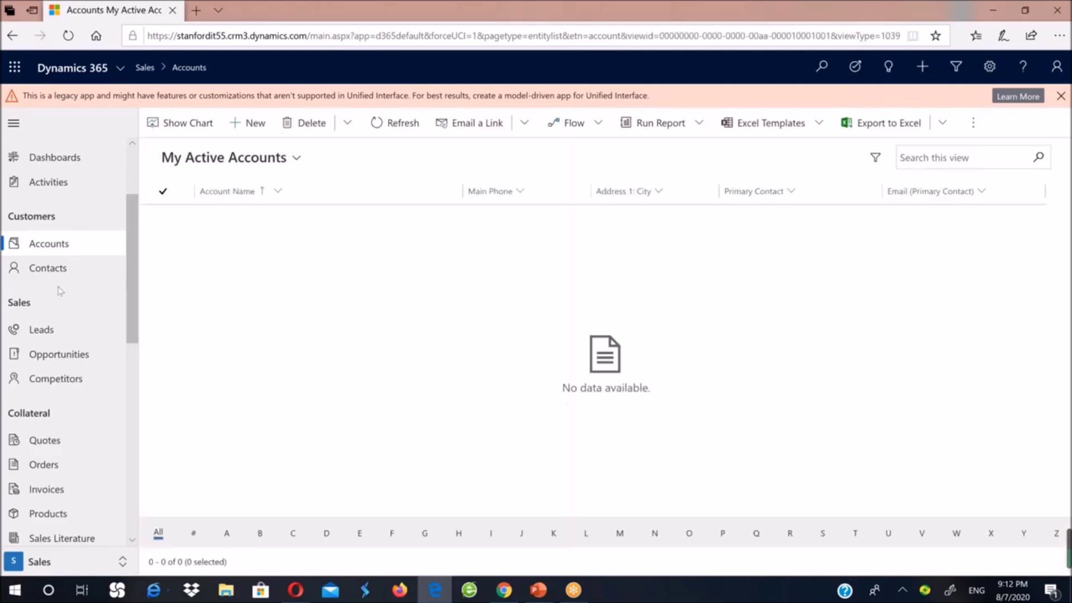
- Change the accounts view from My Active Accounts to All Accounts, listing 126 accounts
{"action": "left_click", "coordinate": [296, 159]}
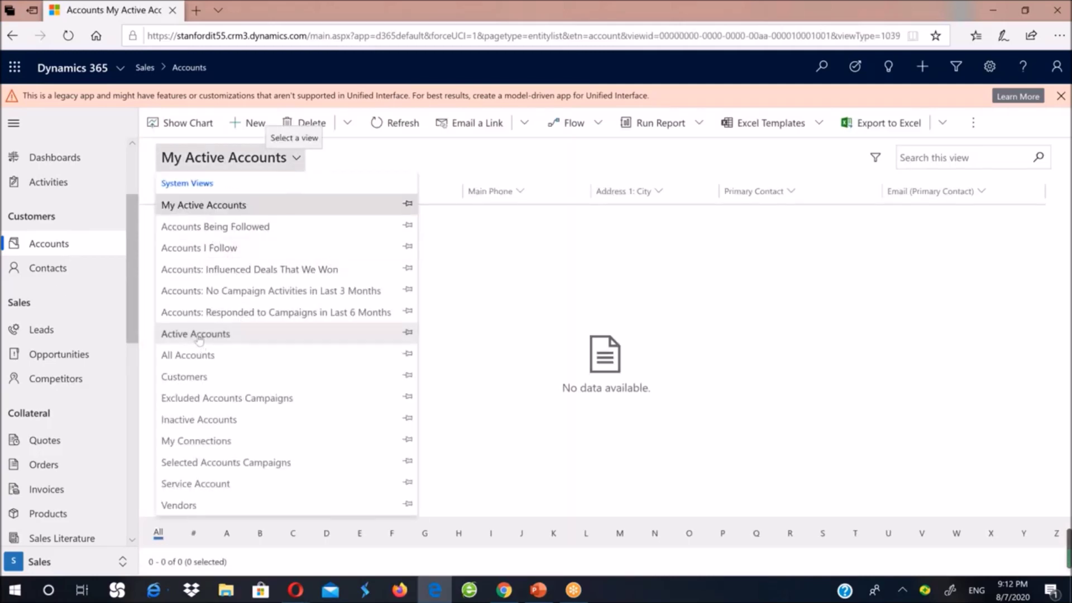
{"action": "left_click", "coordinate": [187, 356]}
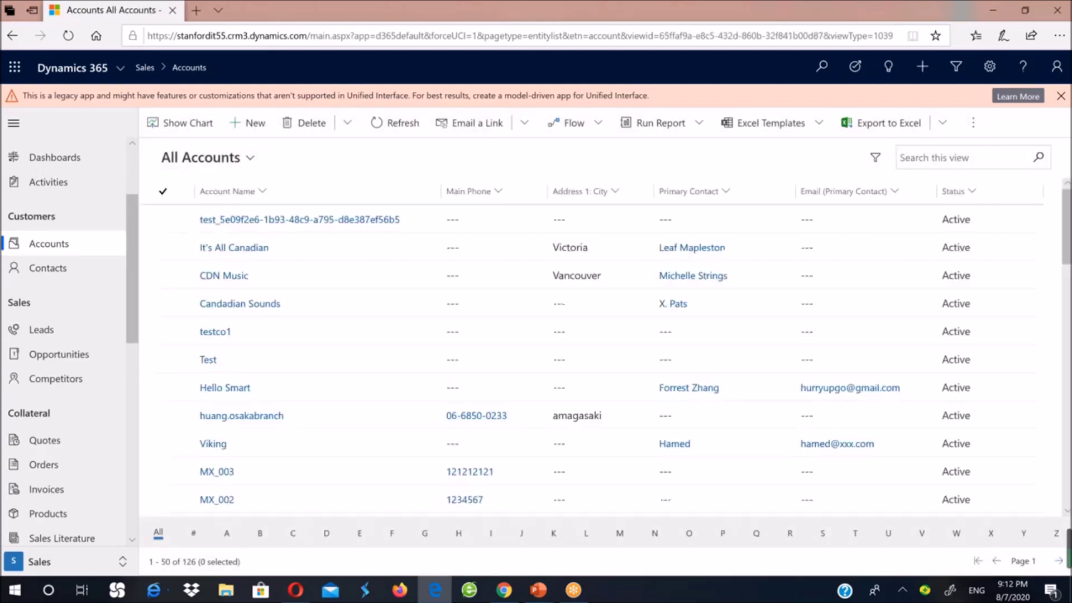
{"action": "scroll", "coordinate": [565, 387], "scroll_direction": "down", "scroll_amount": 10}
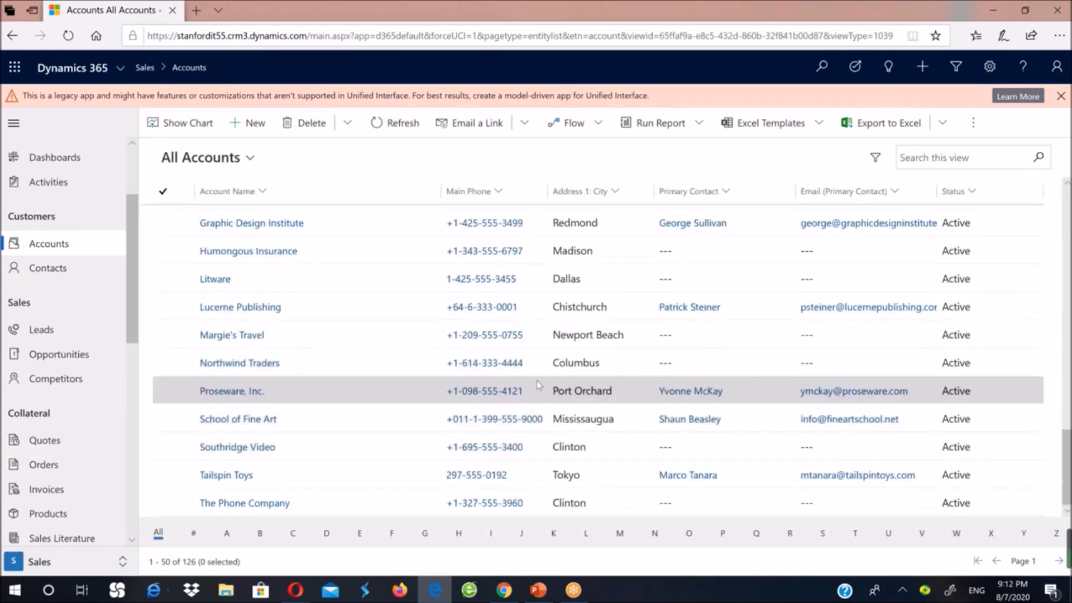
{"action": "scroll", "coordinate": [538, 385], "scroll_direction": "up", "scroll_amount": 15}
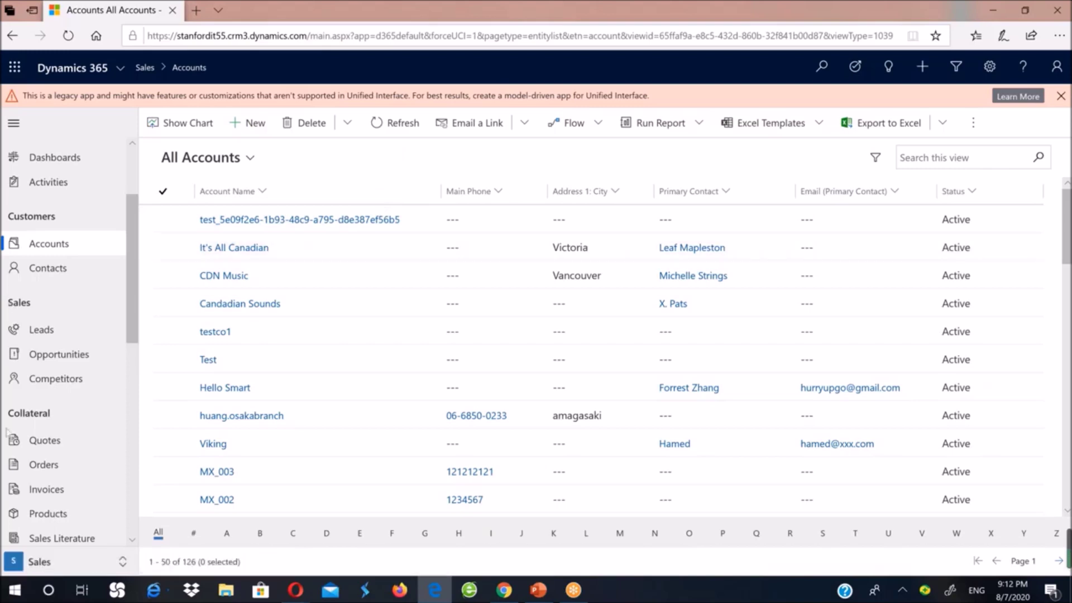
- Switch to the Service area and open the case 'Need service feature question' from Cases
{"action": "left_click", "coordinate": [112, 561]}
{"action": "left_click", "coordinate": [44, 436]}
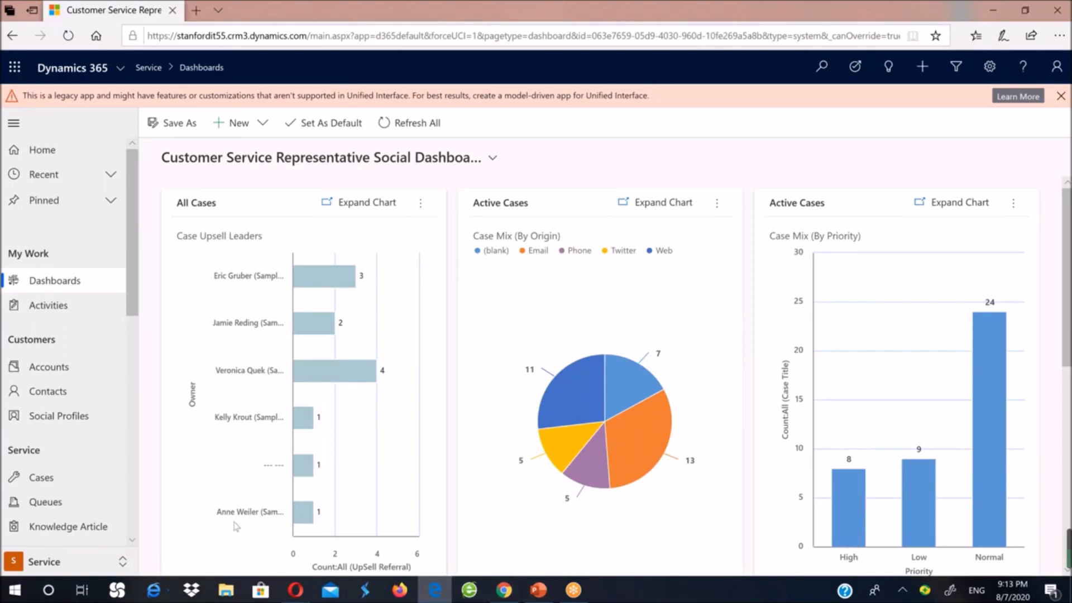
{"action": "left_click", "coordinate": [41, 479]}
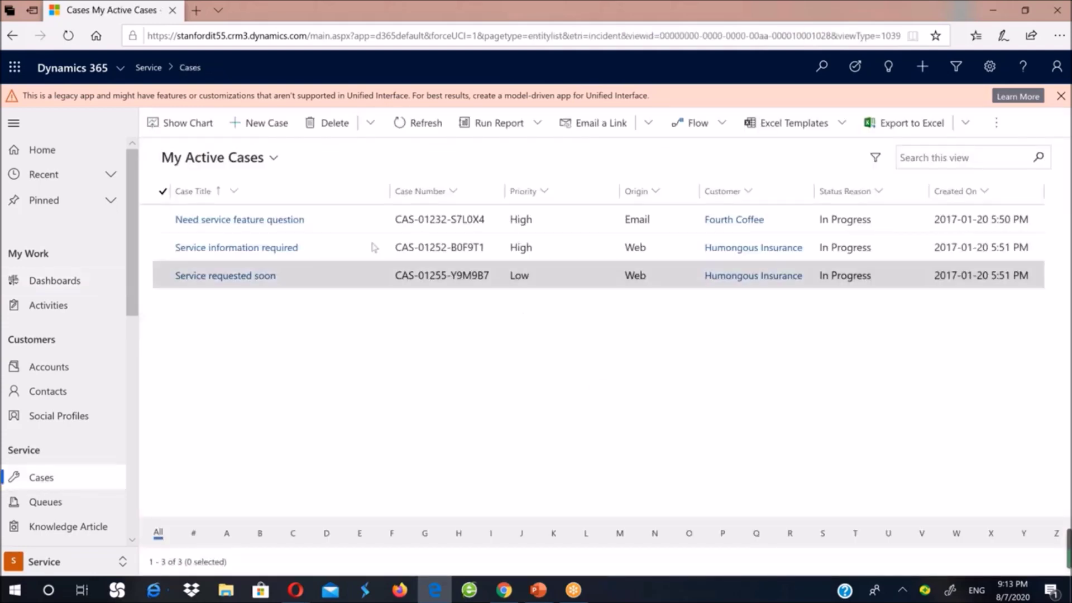
{"action": "left_click", "coordinate": [279, 221]}
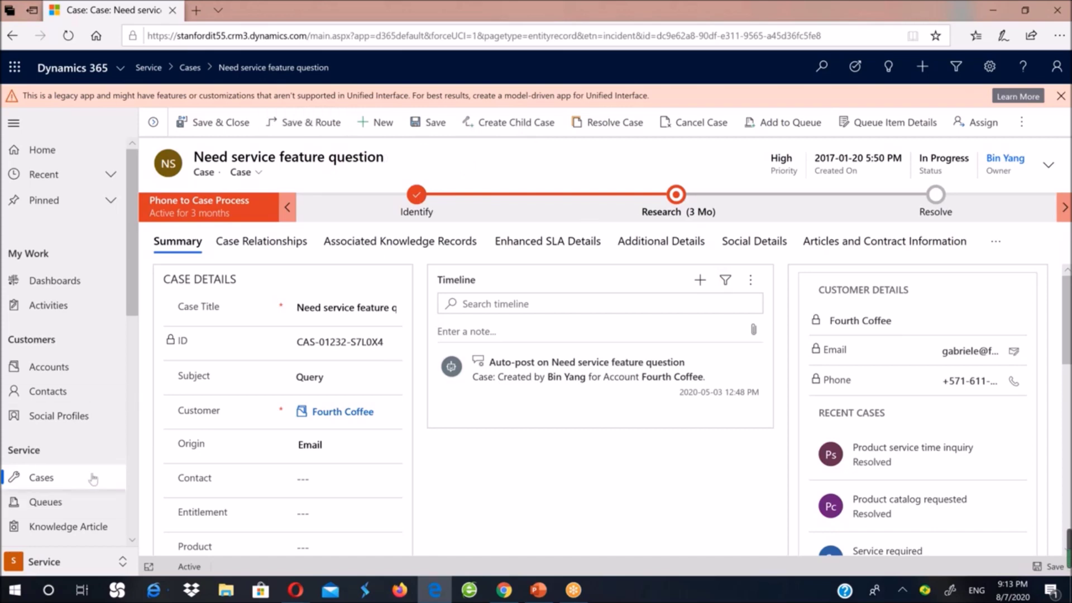
{"action": "scroll", "coordinate": [73, 486], "scroll_direction": "down", "scroll_amount": 2}
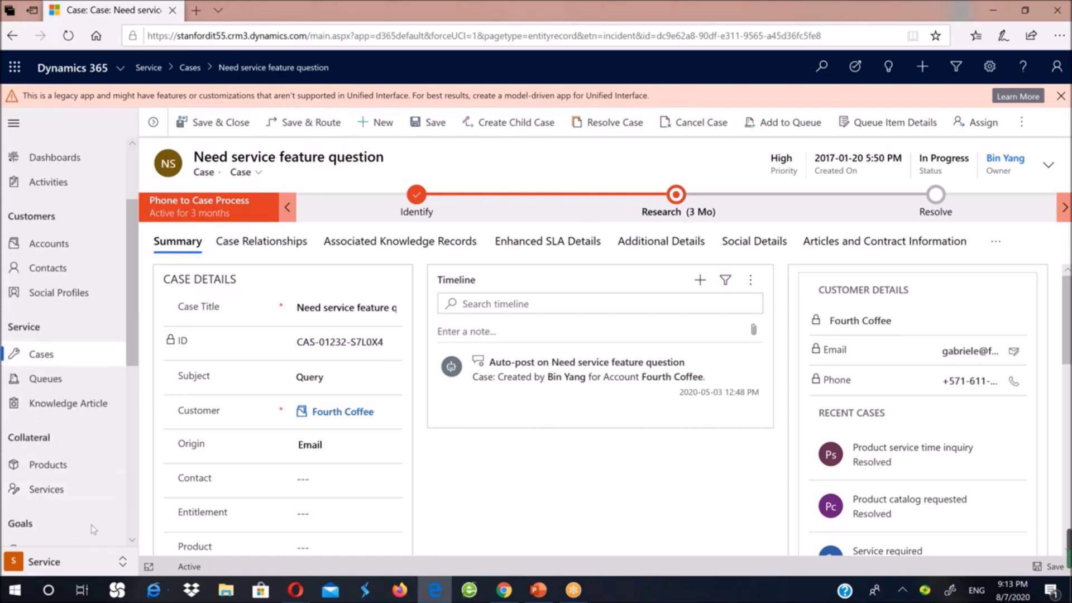
{"action": "scroll", "coordinate": [92, 527], "scroll_direction": "down", "scroll_amount": 5}
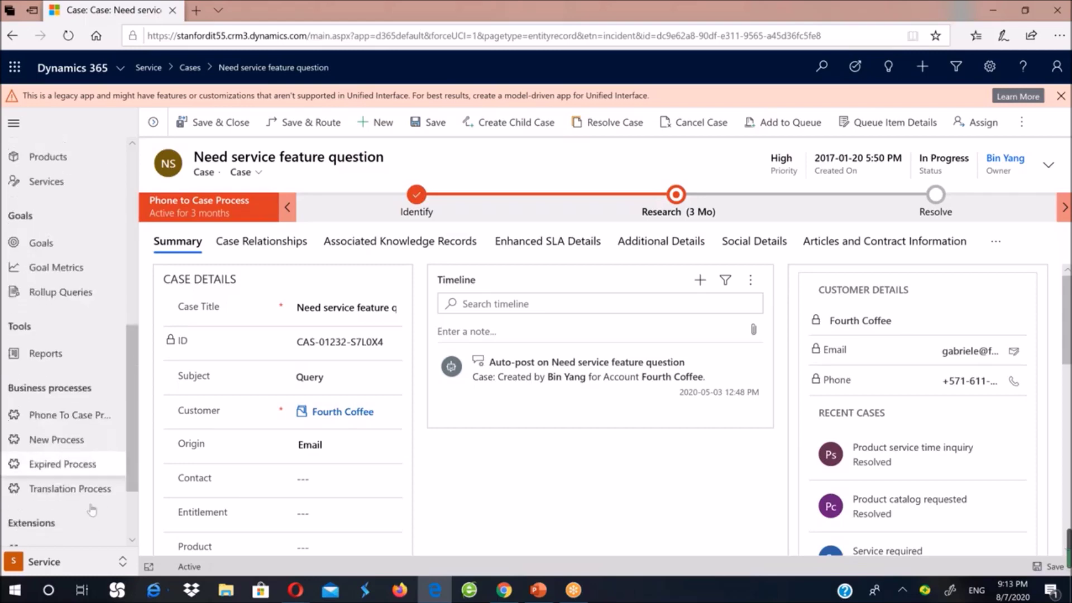
- Switch to the Marketing area and show My Active Marketing Lists, which is empty
{"action": "left_click", "coordinate": [119, 565]}
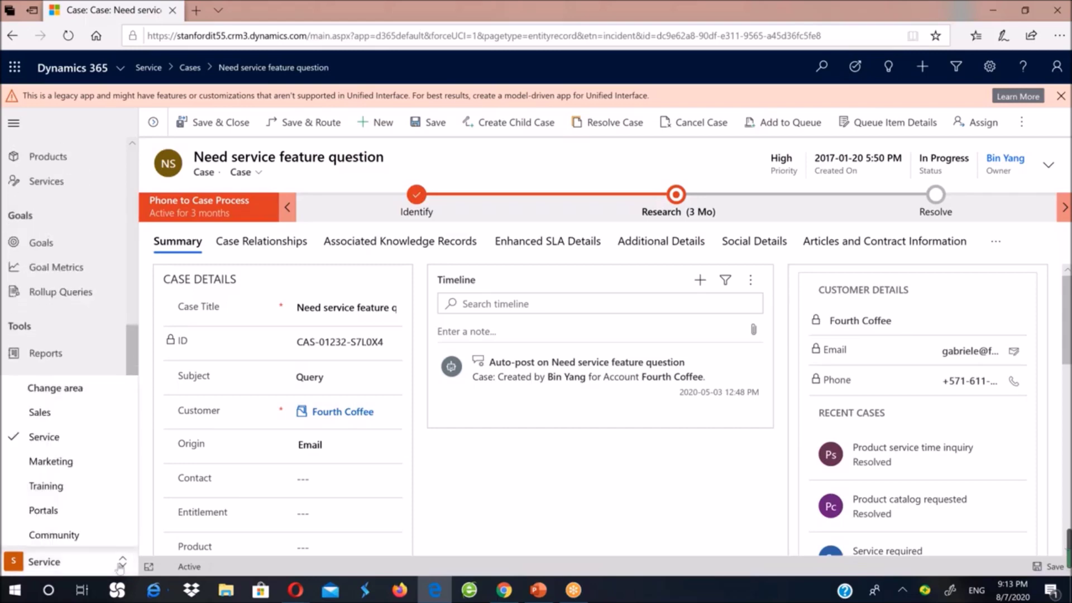
{"action": "left_click", "coordinate": [33, 461]}
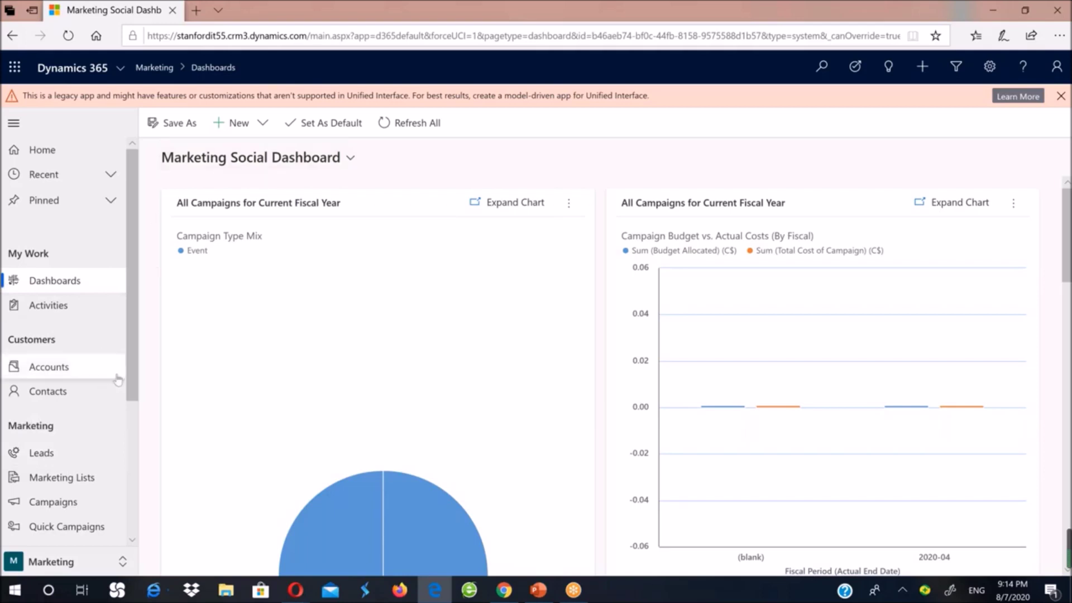
{"action": "scroll", "coordinate": [85, 400], "scroll_direction": "down", "scroll_amount": 2}
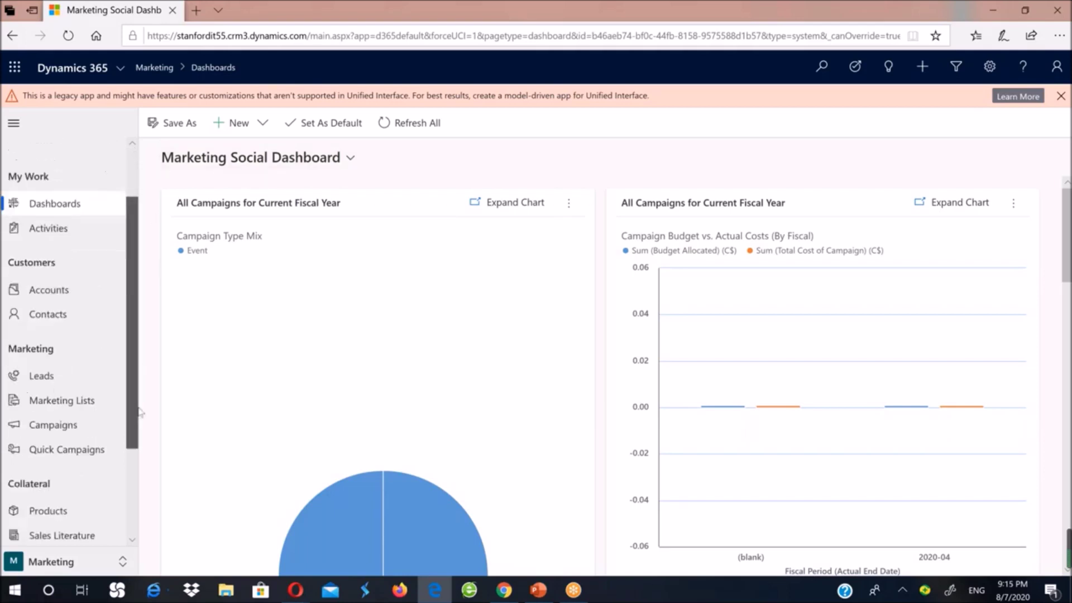
{"action": "left_click", "coordinate": [85, 400]}
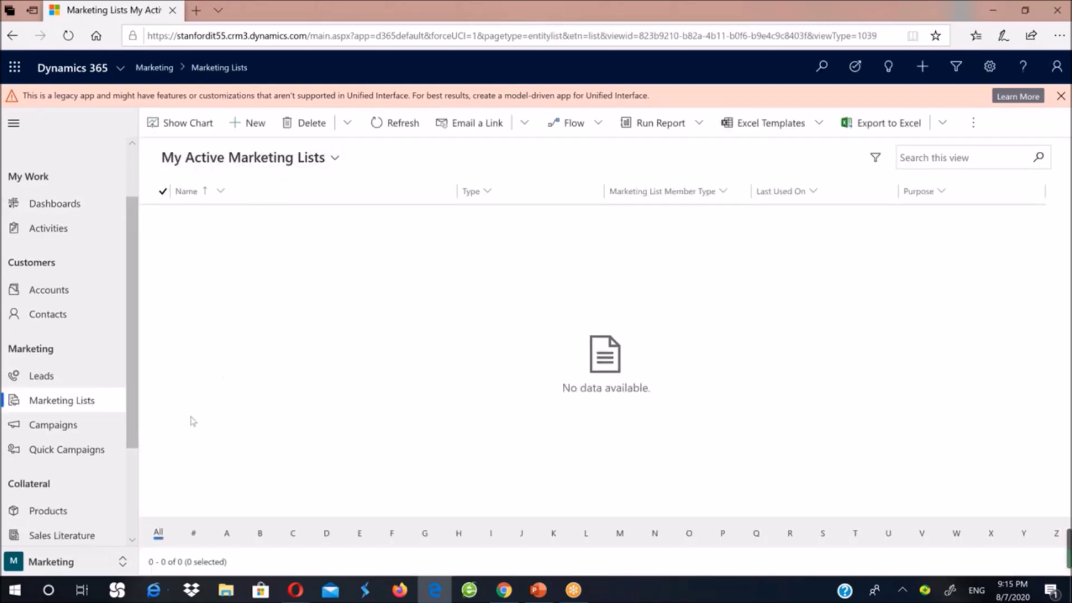
{"action": "scroll", "coordinate": [90, 441], "scroll_direction": "down", "scroll_amount": 3}
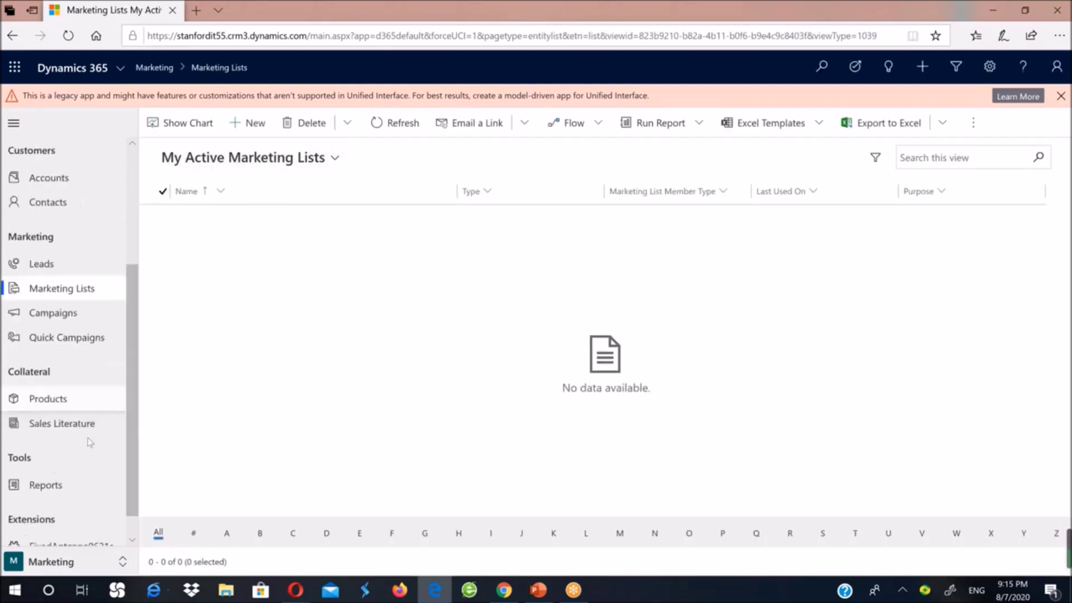
- Show the My Campaigns view under Marketing, which has no data
{"action": "left_click", "coordinate": [50, 302]}
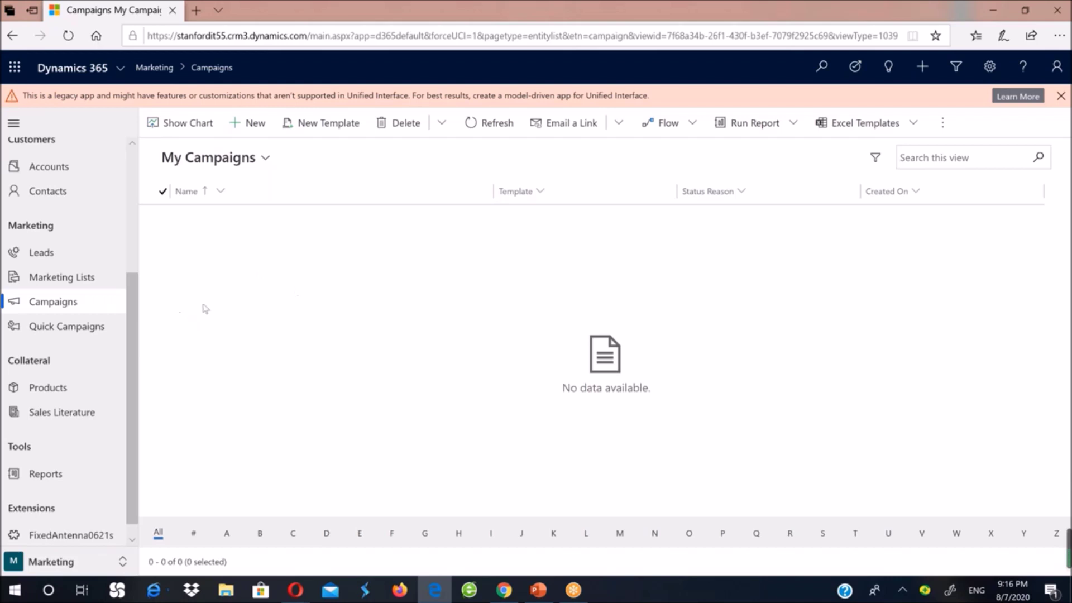
{"action": "scroll", "coordinate": [110, 324], "scroll_direction": "down", "scroll_amount": 1}
{"action": "scroll", "coordinate": [110, 324], "scroll_direction": "up", "scroll_amount": 4}
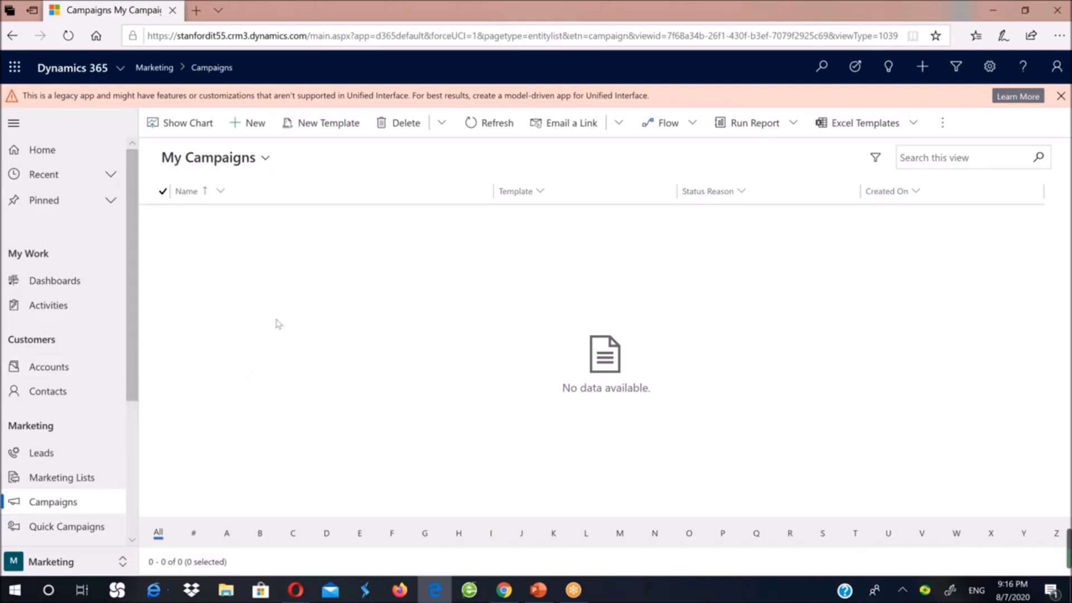
{"action": "scroll", "coordinate": [122, 330], "scroll_direction": "down", "scroll_amount": 4}
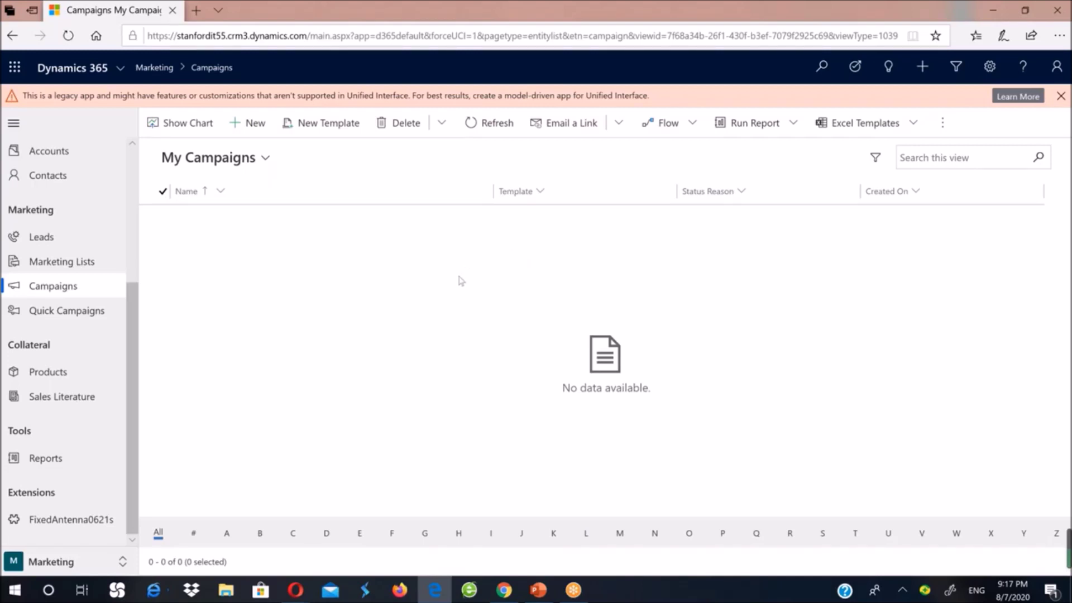
{"action": "scroll", "coordinate": [69, 349], "scroll_direction": "up", "scroll_amount": 3}
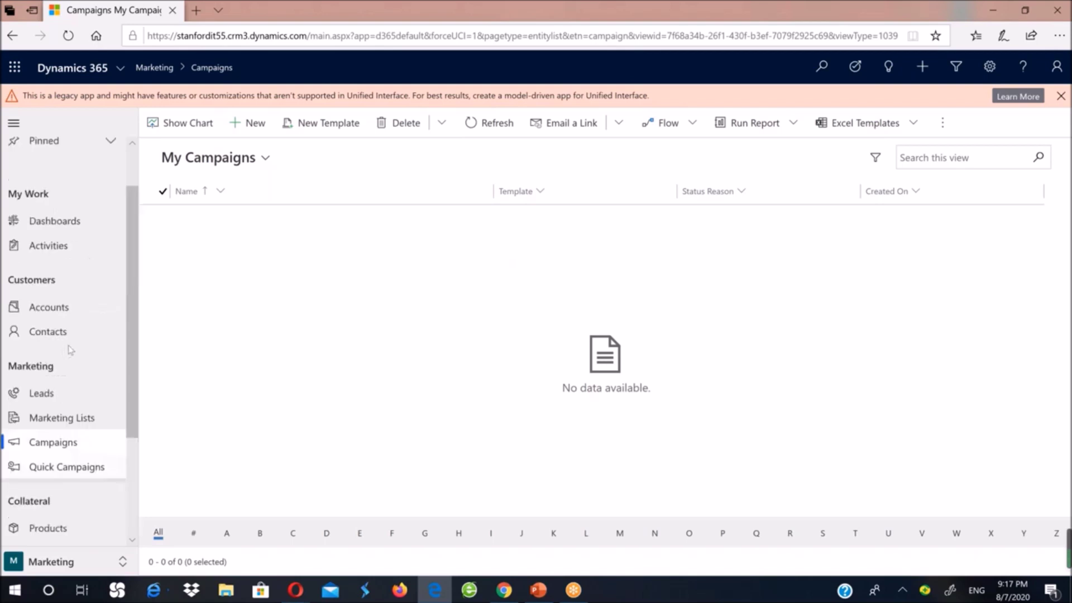
{"action": "scroll", "coordinate": [72, 346], "scroll_direction": "down", "scroll_amount": 4}
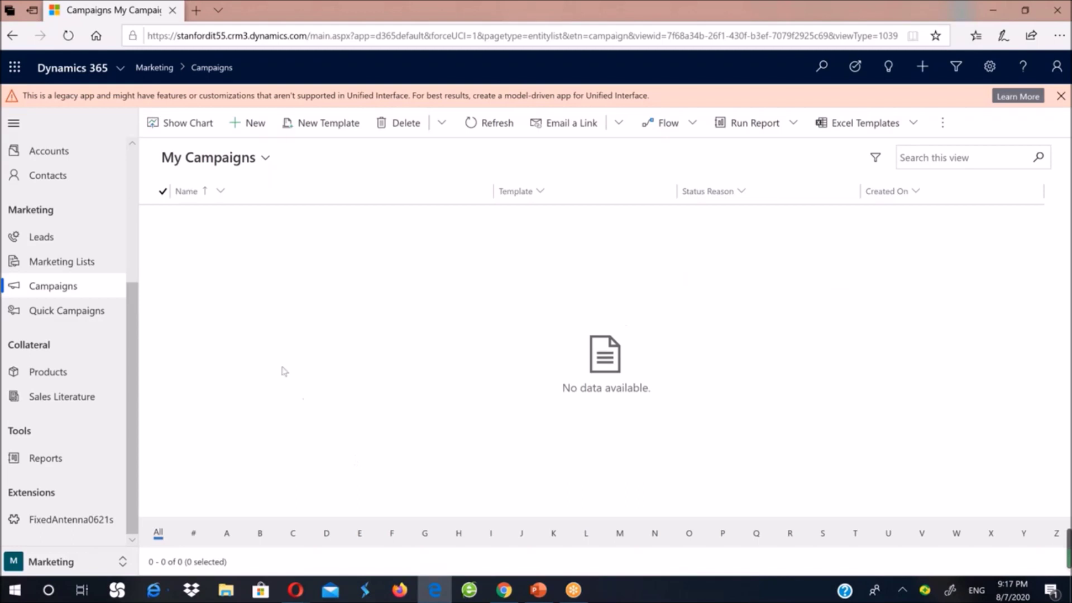
- Go through Contacts to My Active Accounts, then bring up the settings gear menu
{"action": "left_click", "coordinate": [56, 178]}
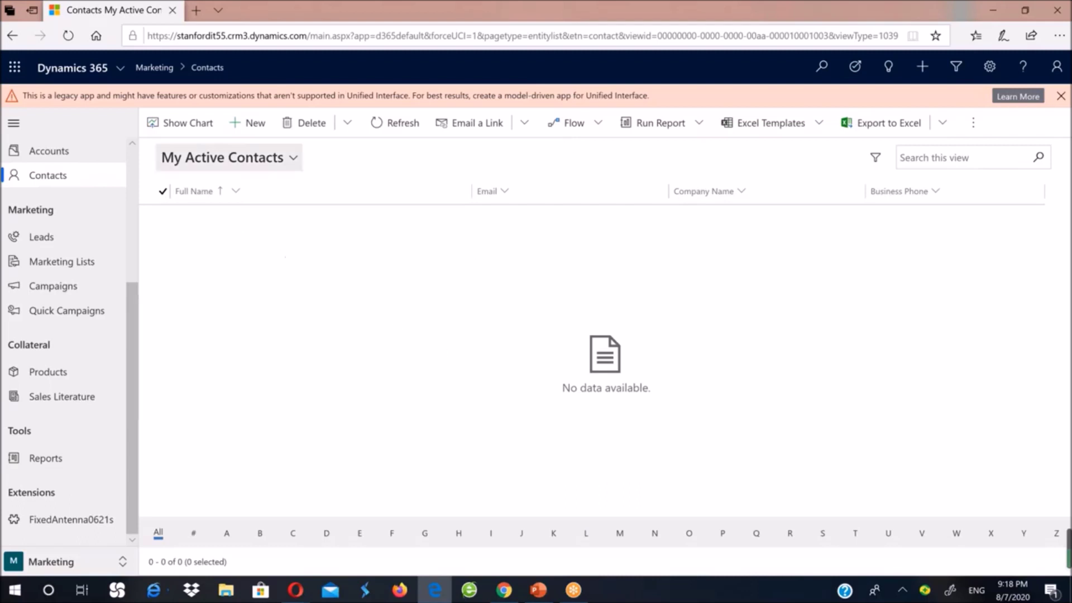
{"action": "left_click", "coordinate": [41, 152]}
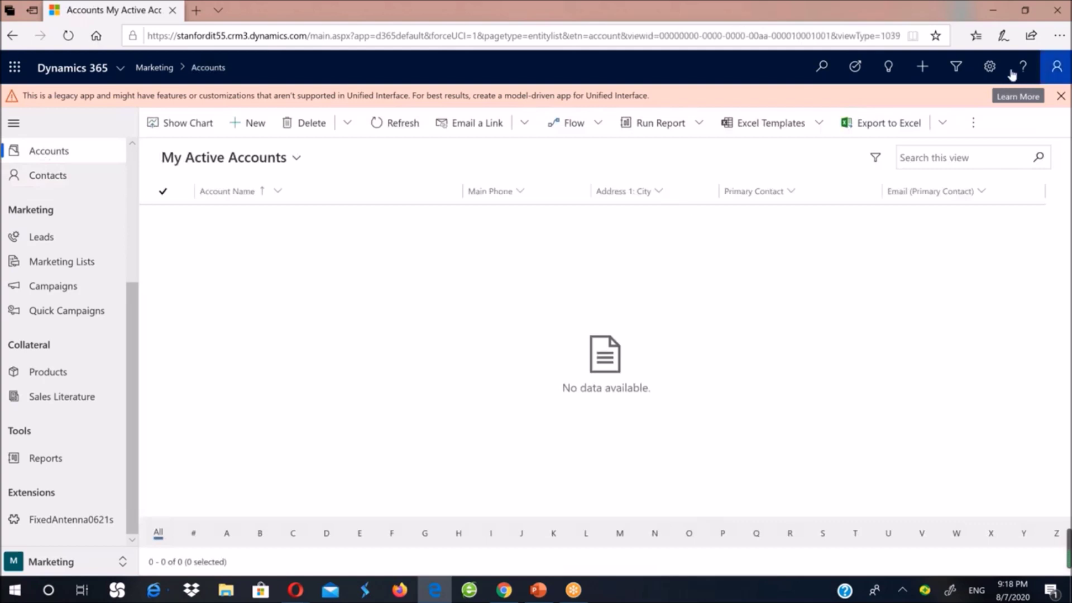
{"action": "left_click", "coordinate": [989, 67]}
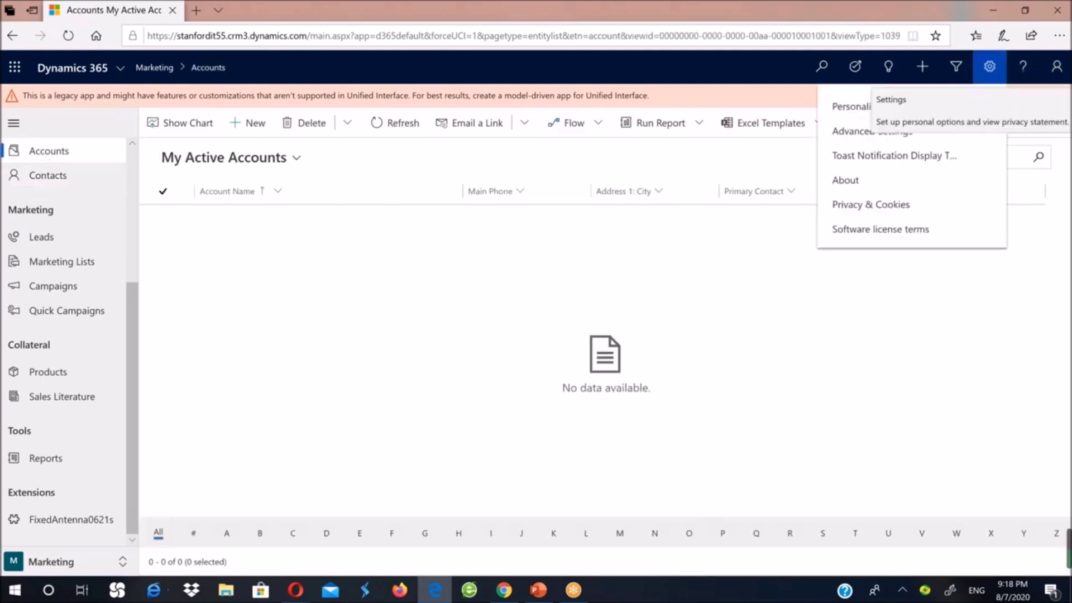
- Open Advanced Settings, go to Customizations, and launch Customize the System
{"action": "left_click", "coordinate": [852, 134]}
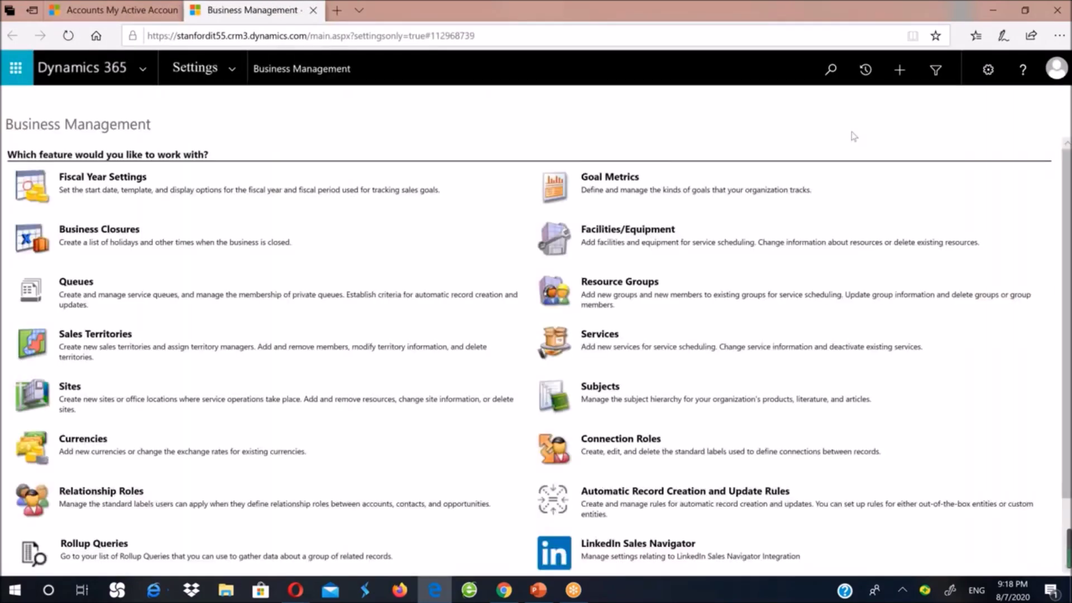
{"action": "scroll", "coordinate": [467, 230], "scroll_direction": "down", "scroll_amount": 1}
{"action": "scroll", "coordinate": [467, 231], "scroll_direction": "up", "scroll_amount": 1}
{"action": "left_click", "coordinate": [234, 71]}
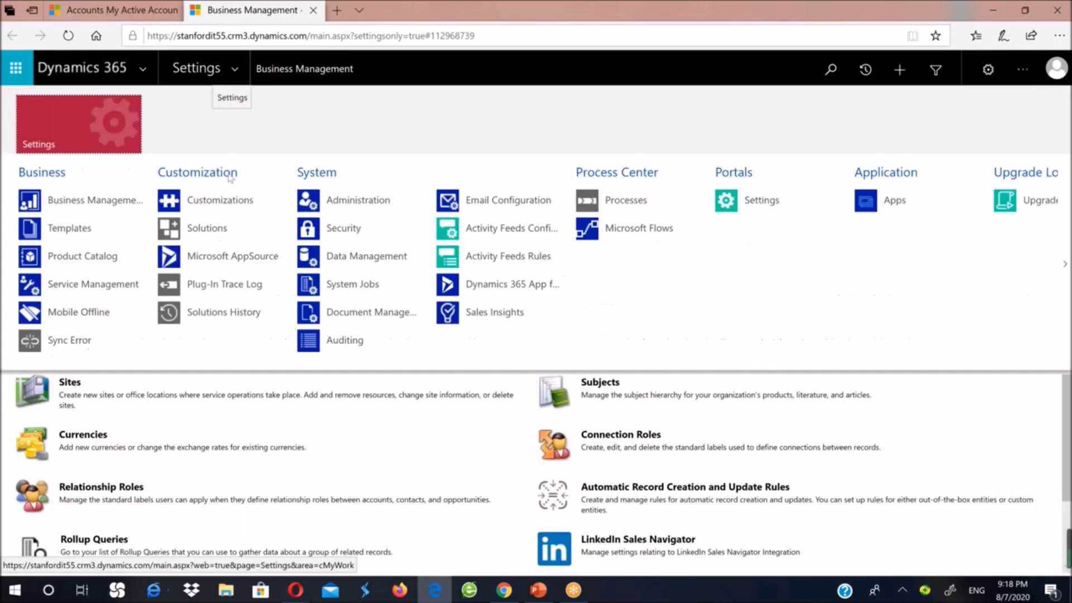
{"action": "left_click", "coordinate": [221, 206]}
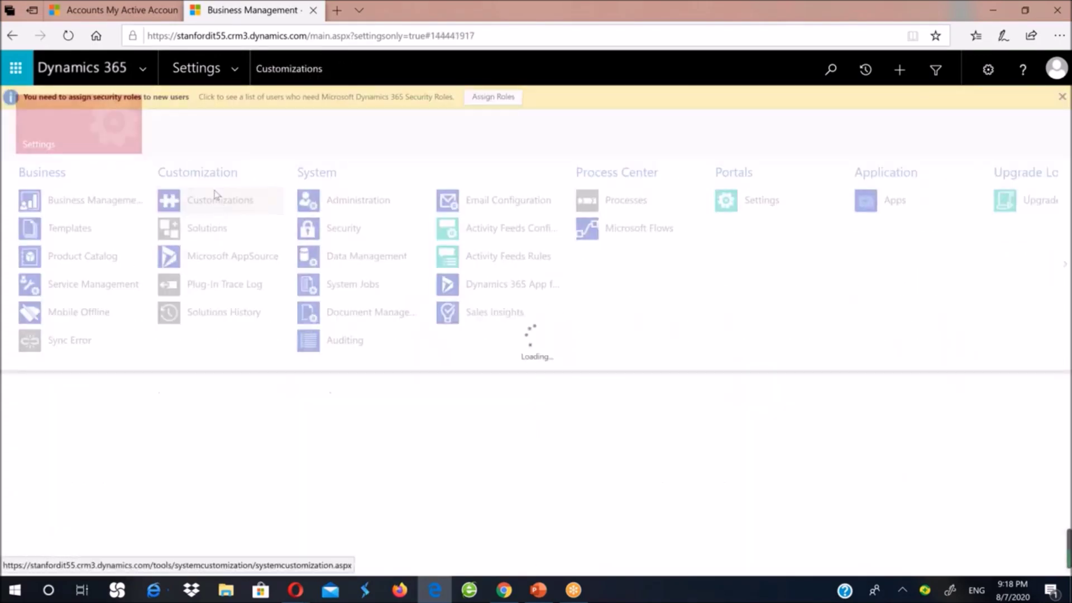
{"action": "left_click", "coordinate": [121, 169]}
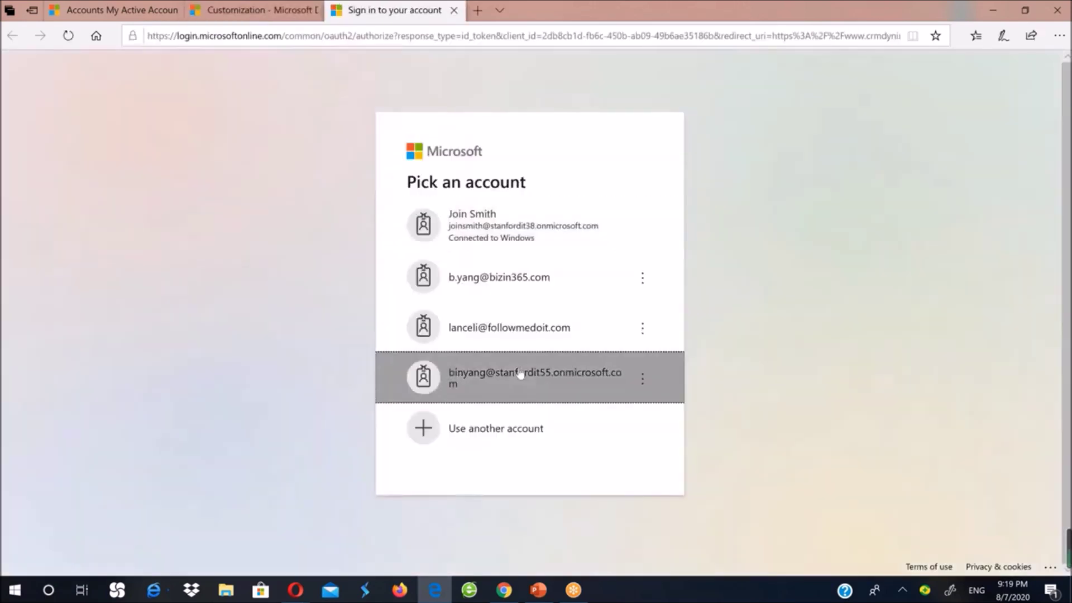
- Sign in with the account's password and verify the texted verification code
{"action": "left_click", "coordinate": [519, 376]}
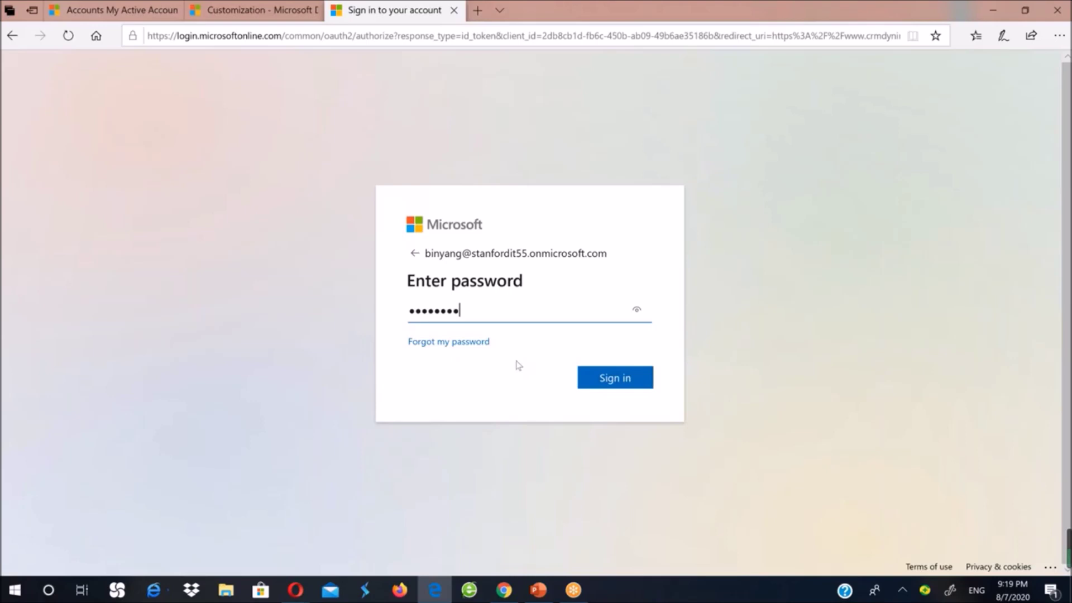
{"action": "key", "text": "Return"}
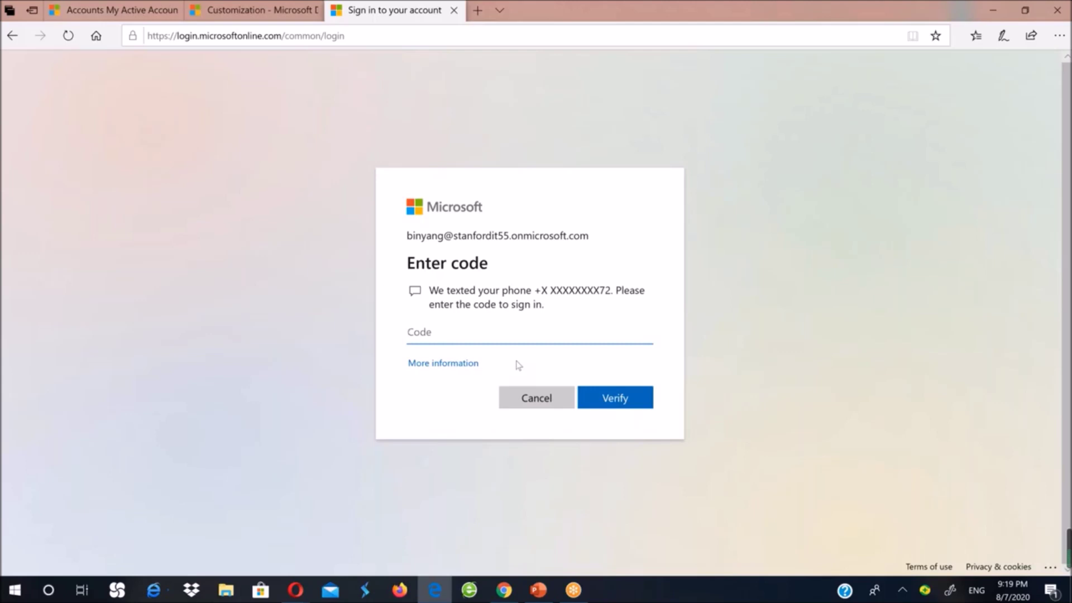
{"action": "left_click", "coordinate": [635, 402]}
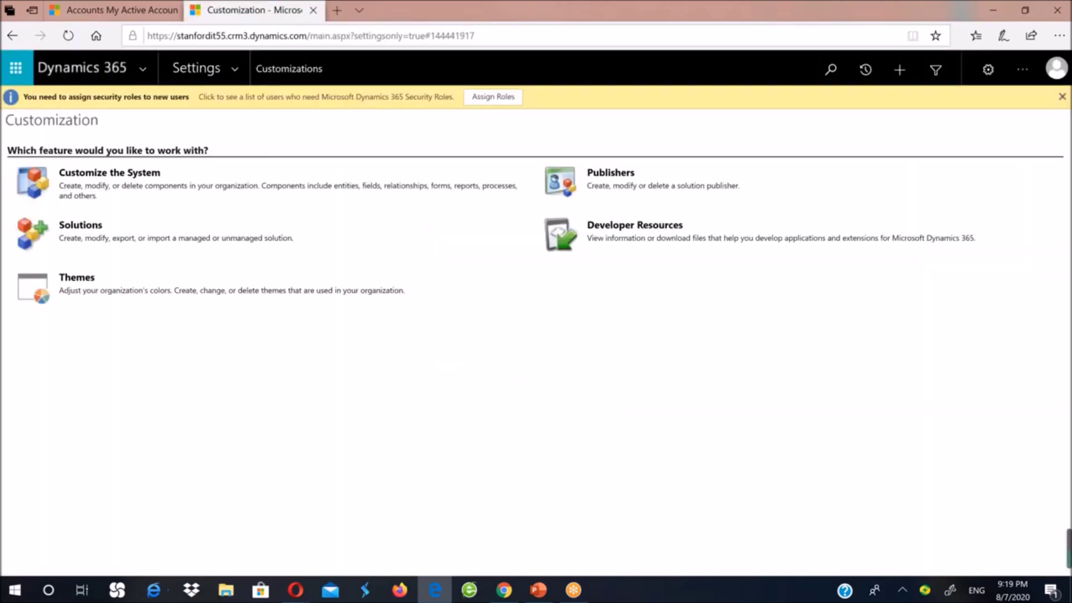
- Open Customize the System and maximize the Default Solution window showing 8978 components
{"action": "left_click", "coordinate": [101, 185]}
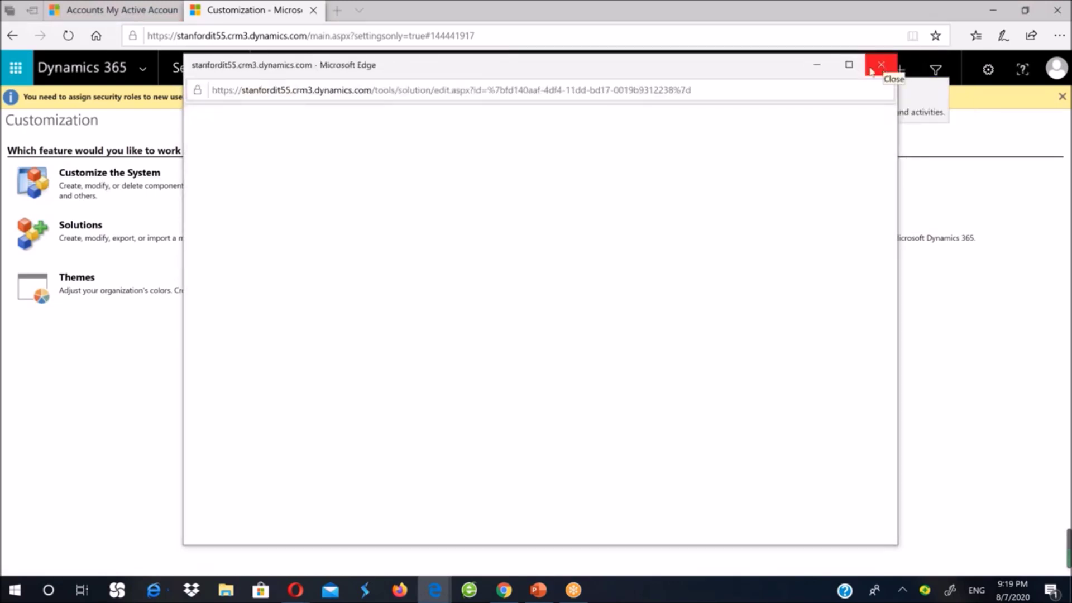
{"action": "left_click", "coordinate": [848, 65]}
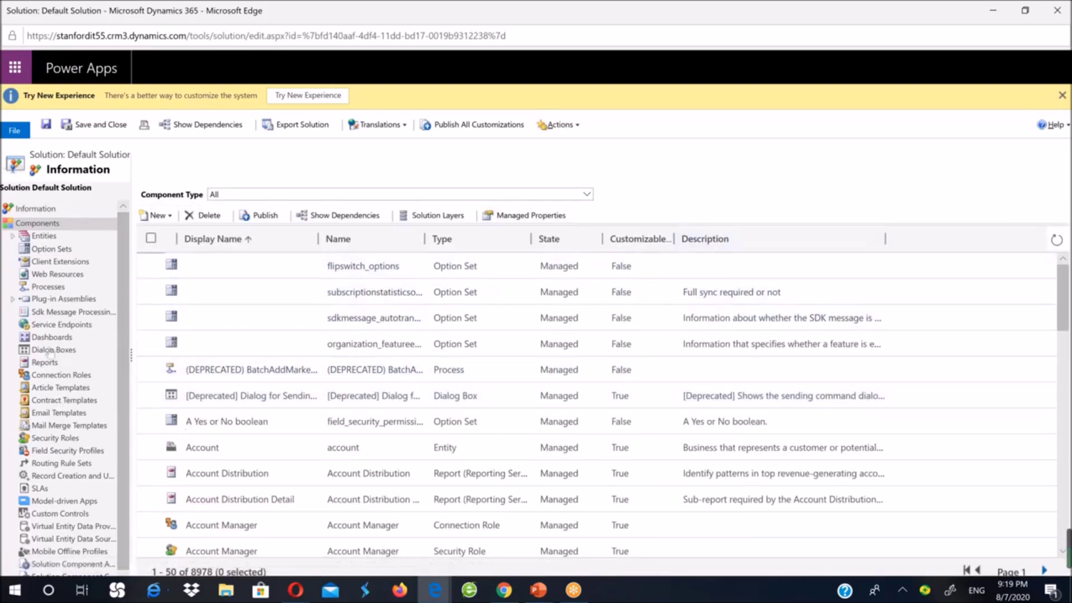
- Browse the Default Solution's Entities tree and open the Account entity's definition
{"action": "left_click", "coordinate": [12, 237]}
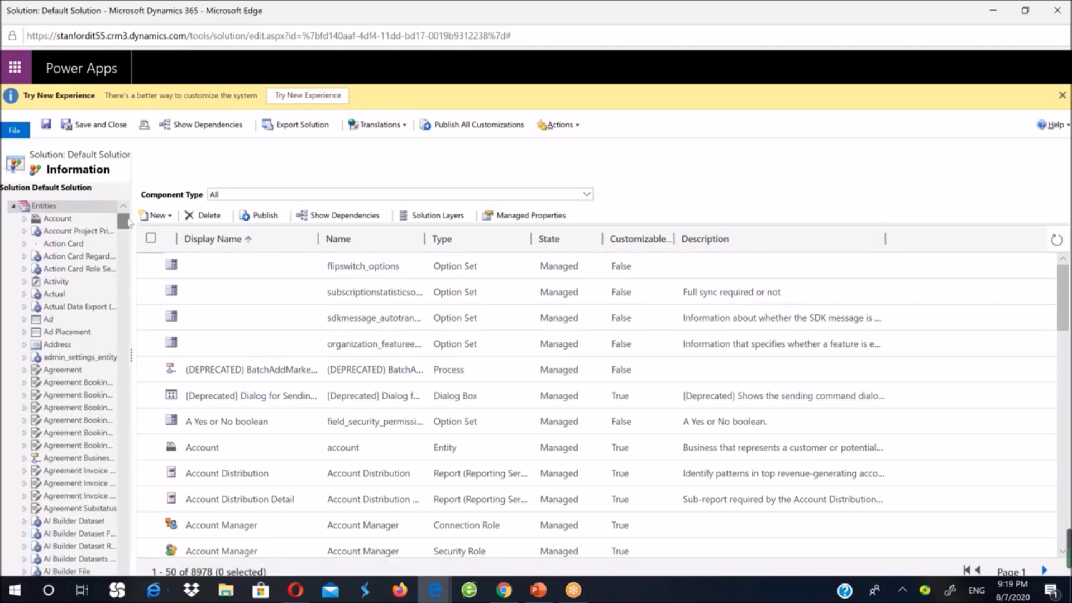
{"action": "mouse_move", "coordinate": [126, 222]}
{"action": "left_mouse_down"}
{"action": "mouse_move", "coordinate": [109, 571]}
{"action": "mouse_move", "coordinate": [109, 222]}
{"action": "left_mouse_up"}
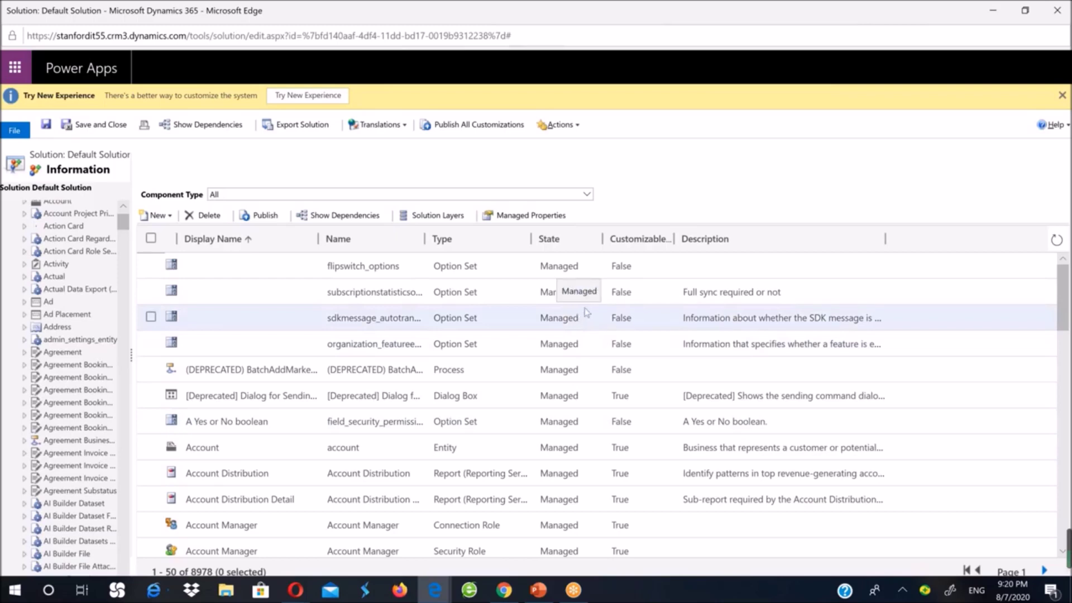
{"action": "scroll", "coordinate": [106, 391], "scroll_direction": "up", "scroll_amount": 2}
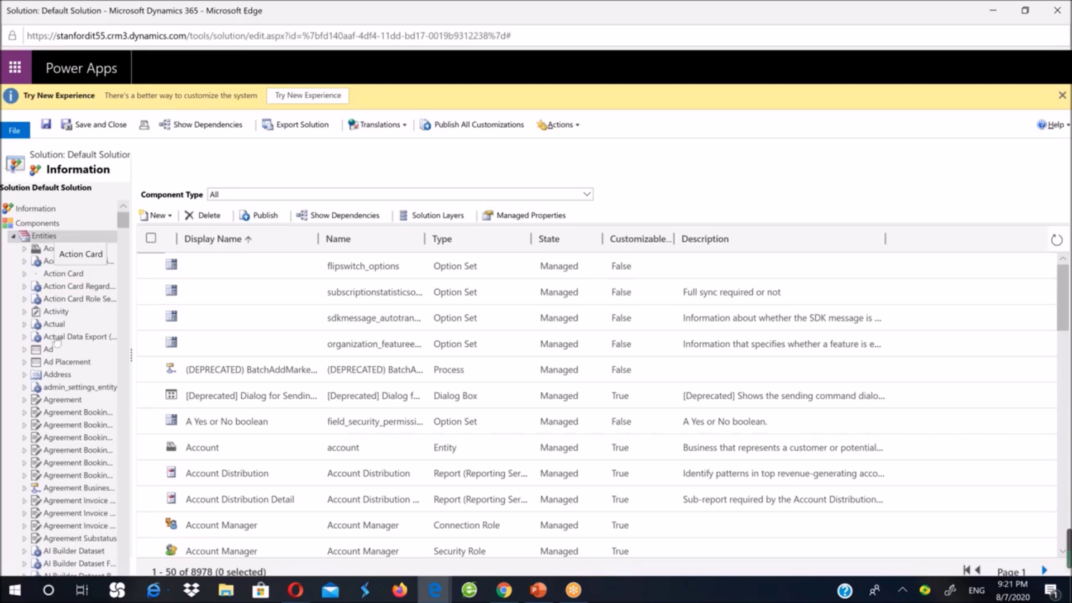
{"action": "scroll", "coordinate": [56, 342], "scroll_direction": "down", "scroll_amount": 10}
{"action": "scroll", "coordinate": [56, 341], "scroll_direction": "down", "scroll_amount": 10}
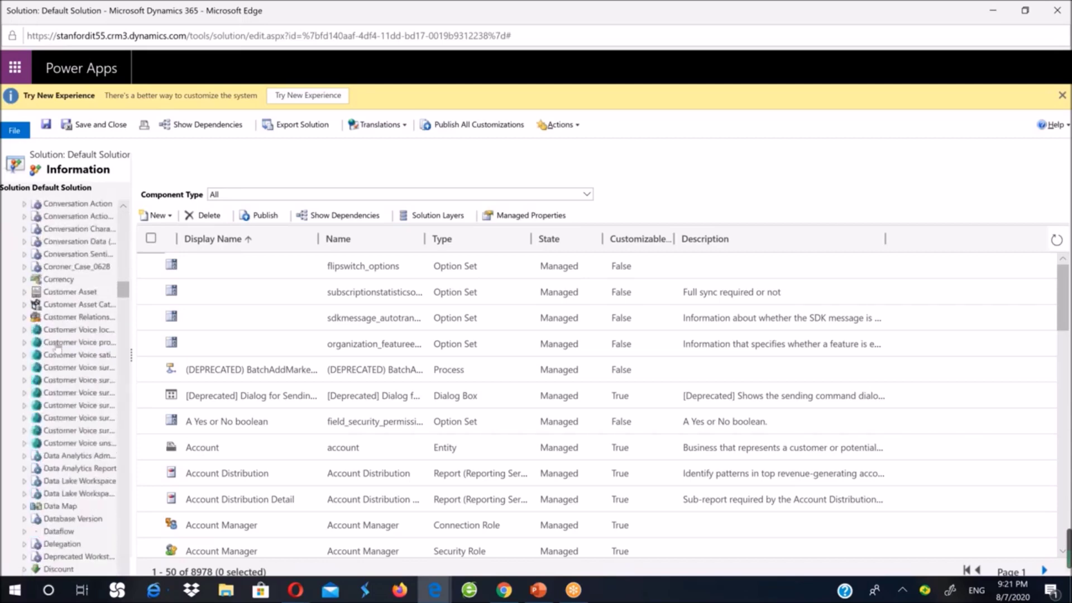
{"action": "scroll", "coordinate": [60, 342], "scroll_direction": "up", "scroll_amount": 10}
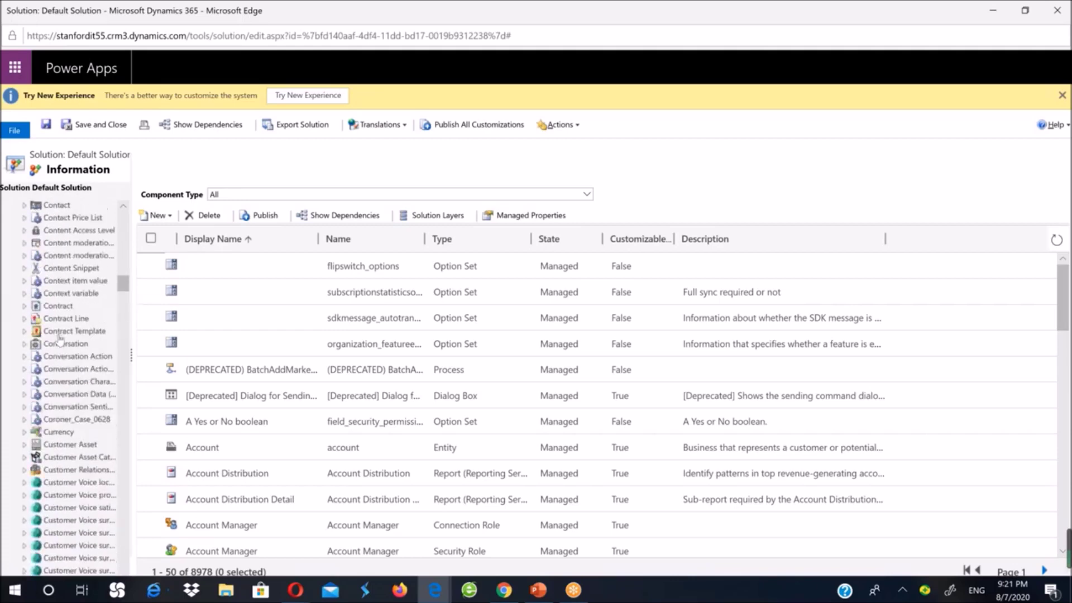
{"action": "scroll", "coordinate": [97, 328], "scroll_direction": "up", "scroll_amount": 8}
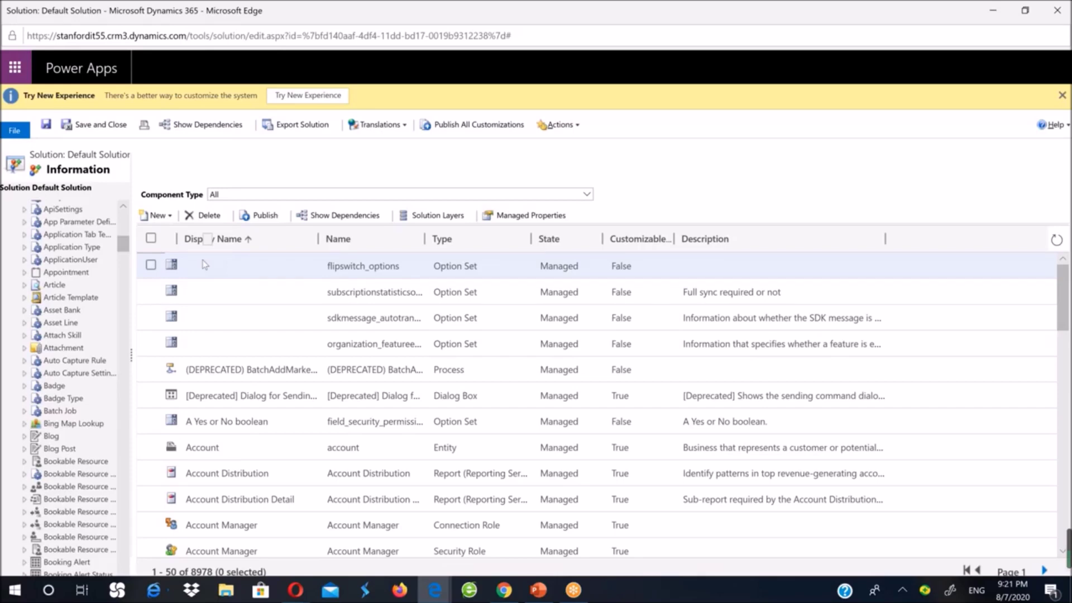
{"action": "scroll", "coordinate": [67, 360], "scroll_direction": "up", "scroll_amount": 10}
{"action": "scroll", "coordinate": [67, 360], "scroll_direction": "down", "scroll_amount": 15}
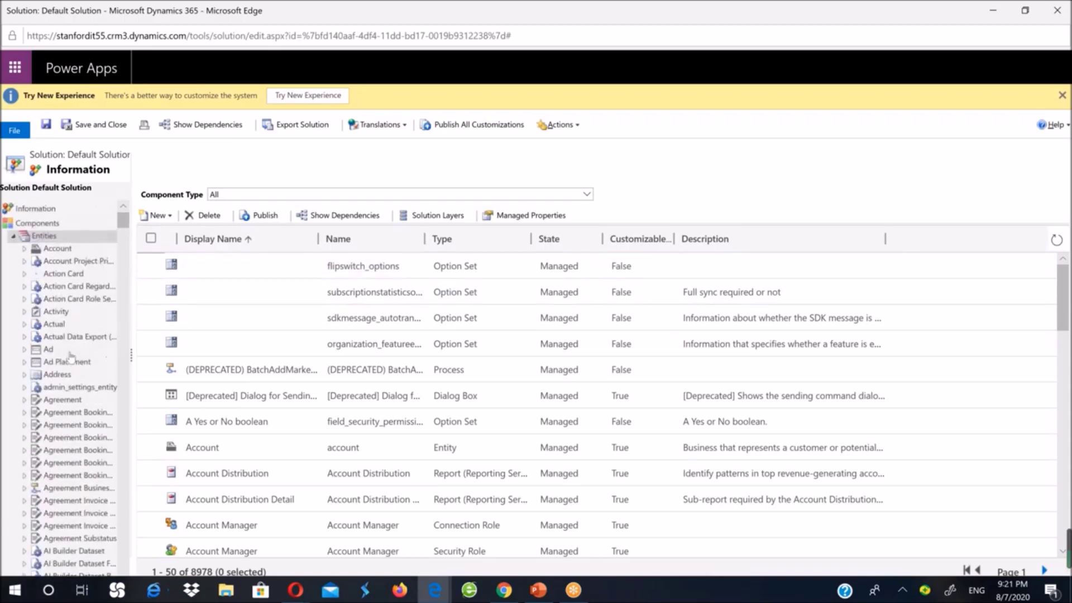
{"action": "scroll", "coordinate": [76, 332], "scroll_direction": "up", "scroll_amount": 15}
{"action": "scroll", "coordinate": [44, 380], "scroll_direction": "up", "scroll_amount": 1}
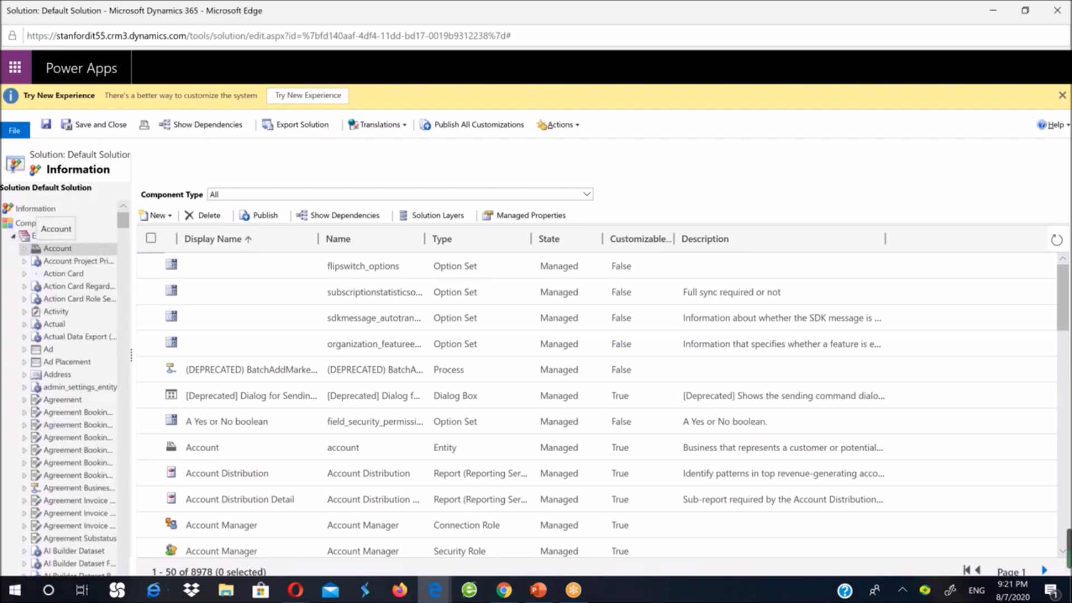
{"action": "left_click", "coordinate": [52, 254]}
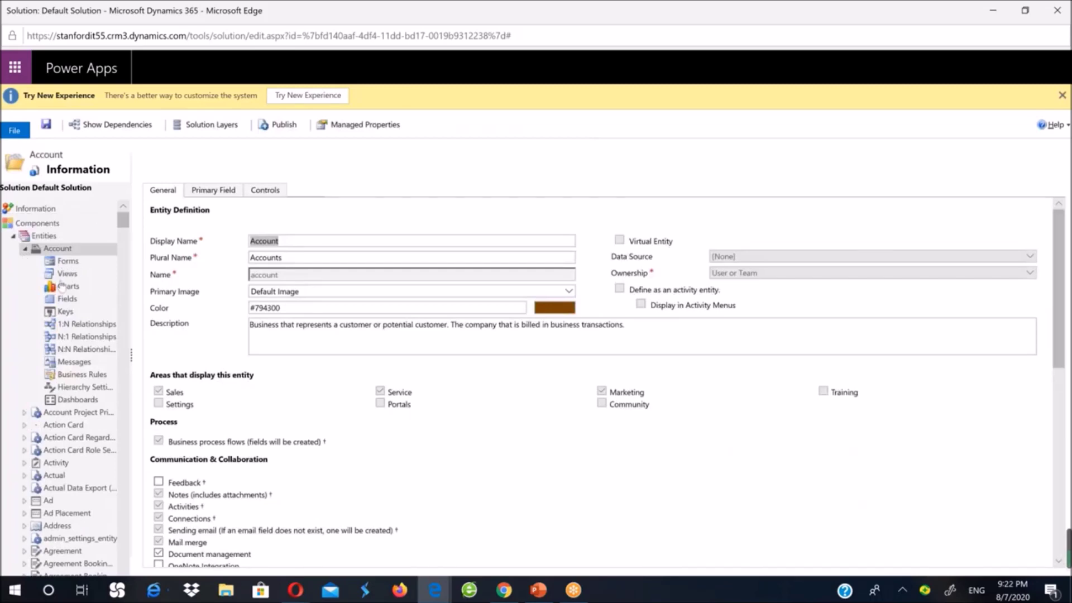
- Show all Account entity fields, scrolling to the secondary address fields and Description, then minimize the solution window
{"action": "left_click", "coordinate": [62, 300]}
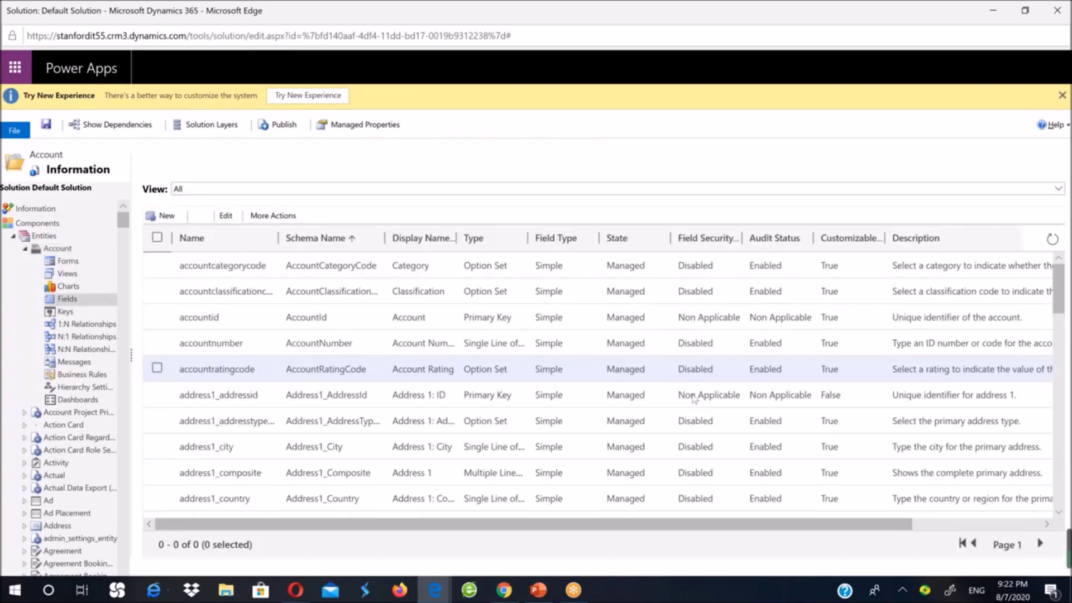
{"action": "scroll", "coordinate": [692, 391], "scroll_direction": "down", "scroll_amount": 5}
{"action": "scroll", "coordinate": [675, 382], "scroll_direction": "down", "scroll_amount": 7}
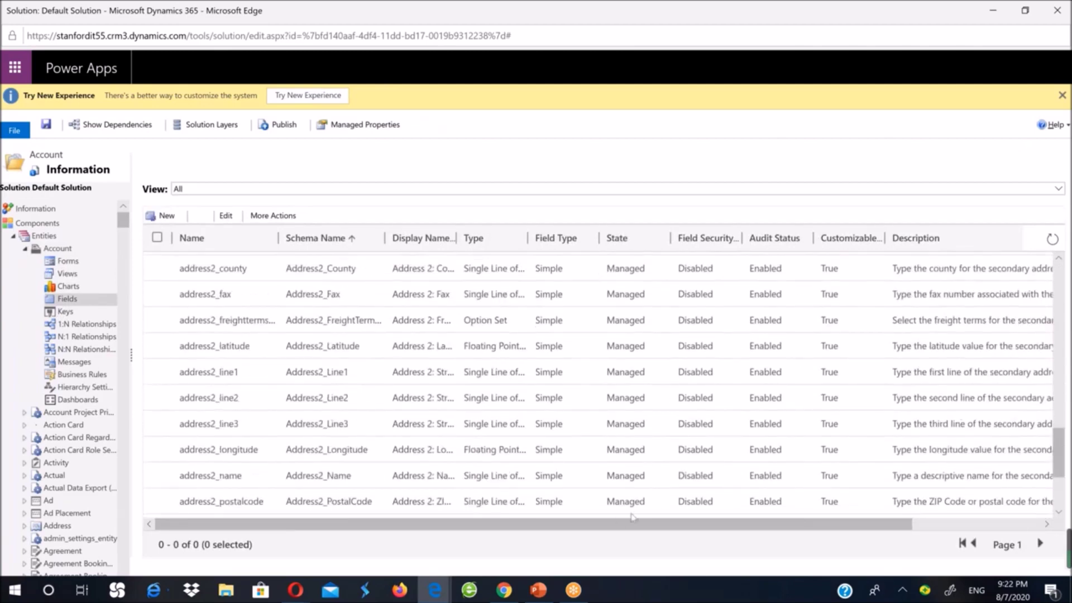
{"action": "left_click_drag", "start_coordinate": [632, 526], "coordinate": [866, 525]}
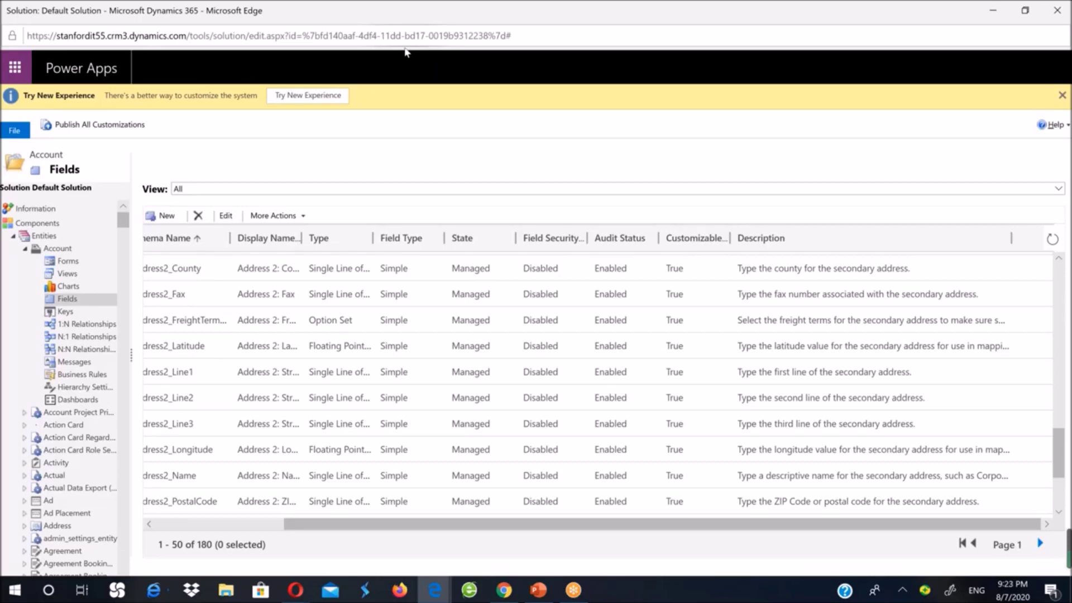
{"action": "scroll", "coordinate": [681, 340], "scroll_direction": "down", "scroll_amount": 3}
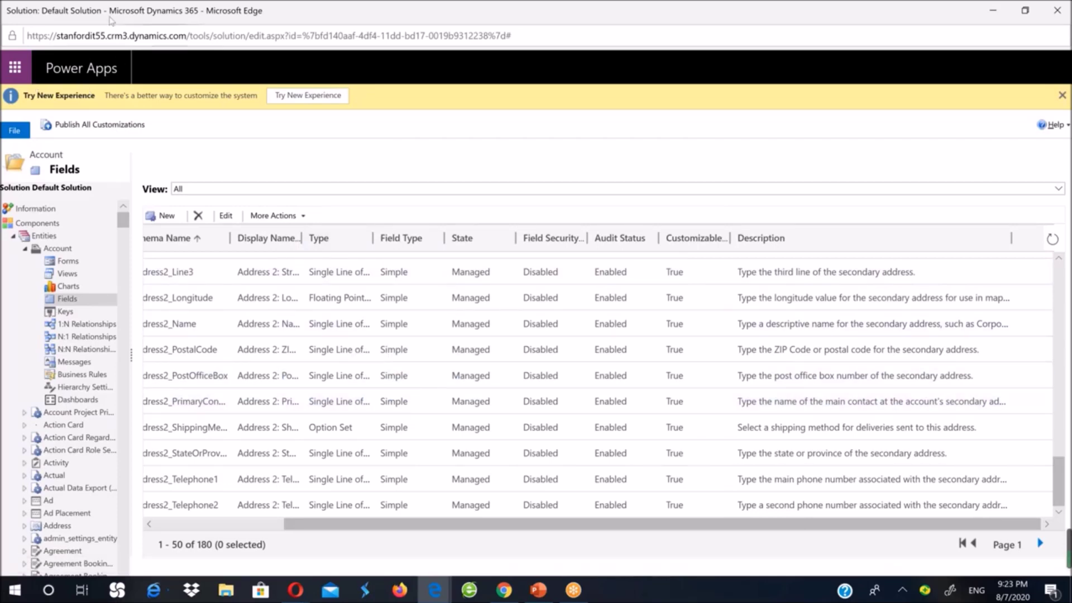
{"action": "left_click", "coordinate": [994, 13]}
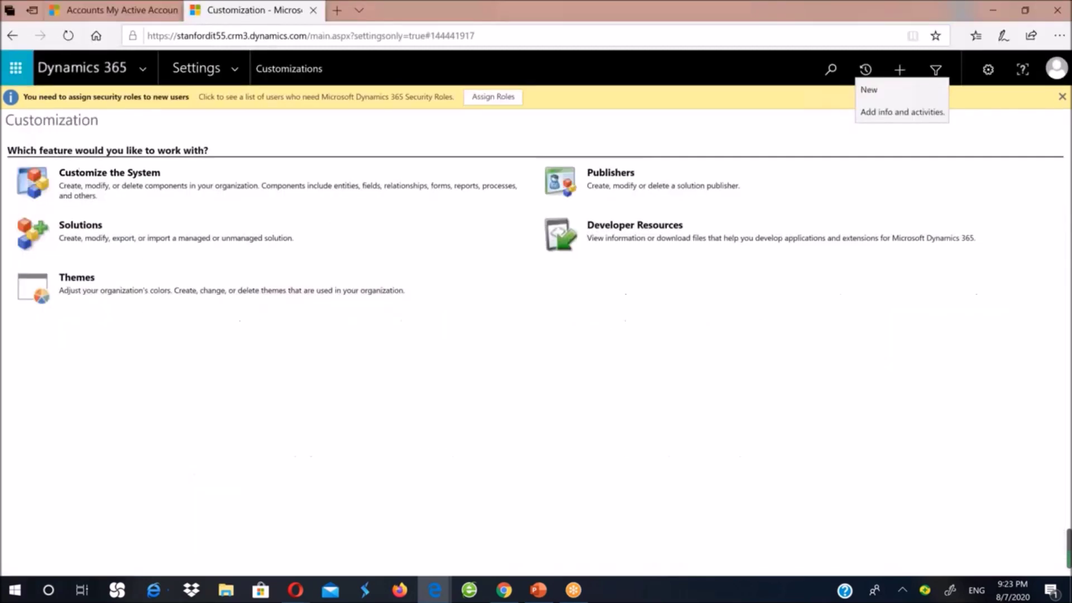
- Launch the default Dynamics 365 — custom app, then switch to the Service area's Customer Service Representative Social Dashboard
{"action": "left_click", "coordinate": [140, 68]}
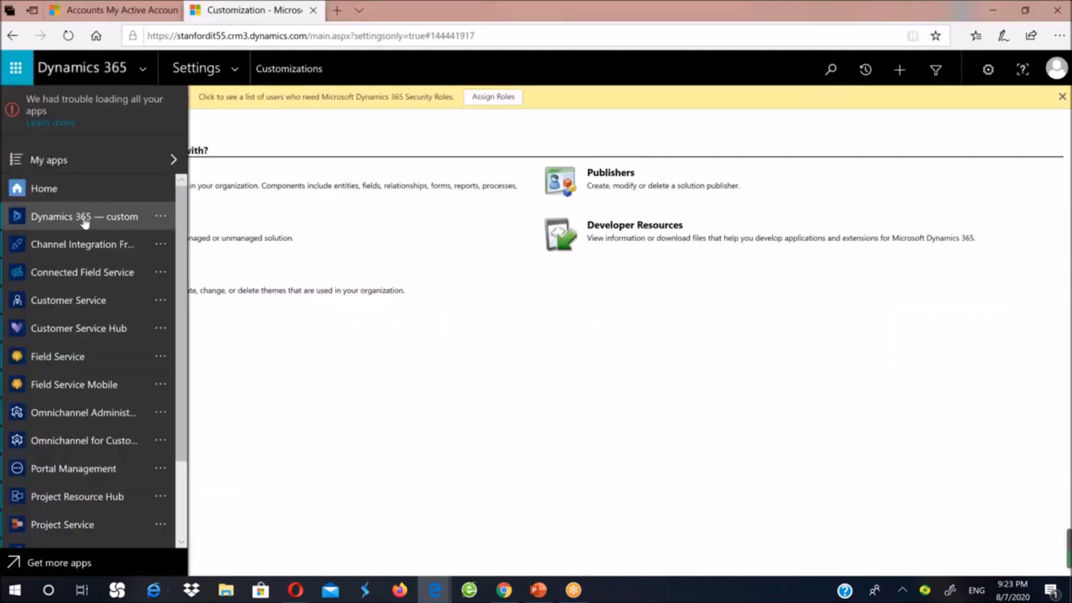
{"action": "left_click", "coordinate": [84, 221]}
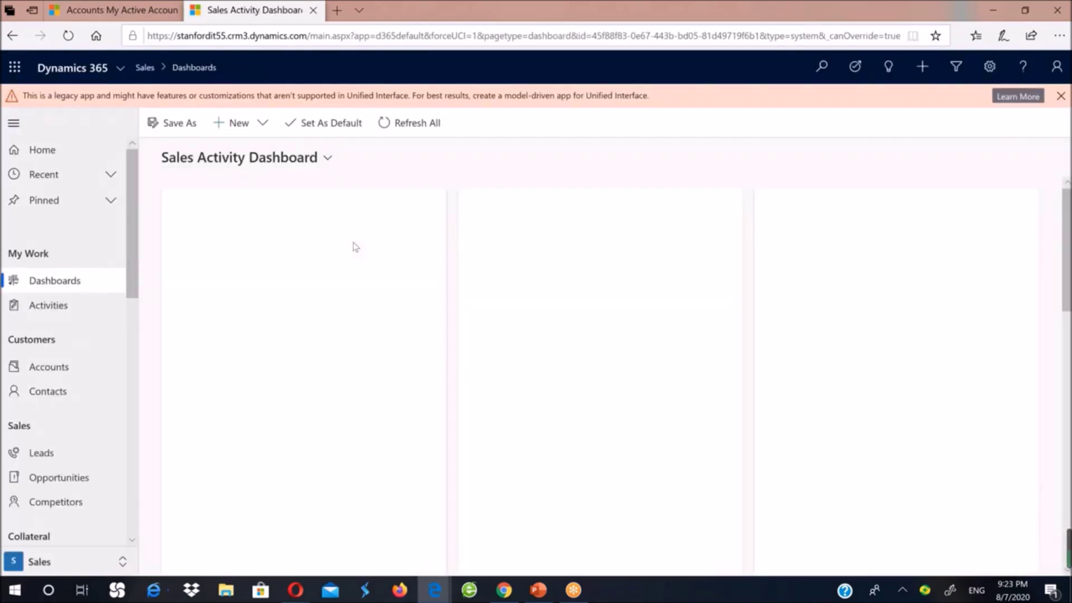
{"action": "left_click", "coordinate": [123, 564]}
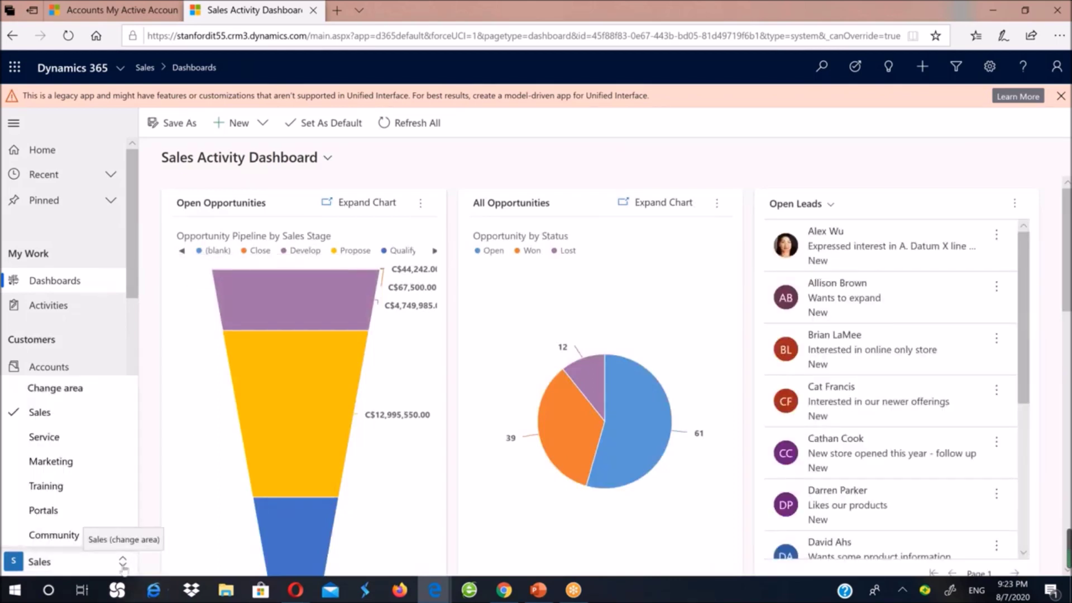
{"action": "left_click", "coordinate": [50, 445]}
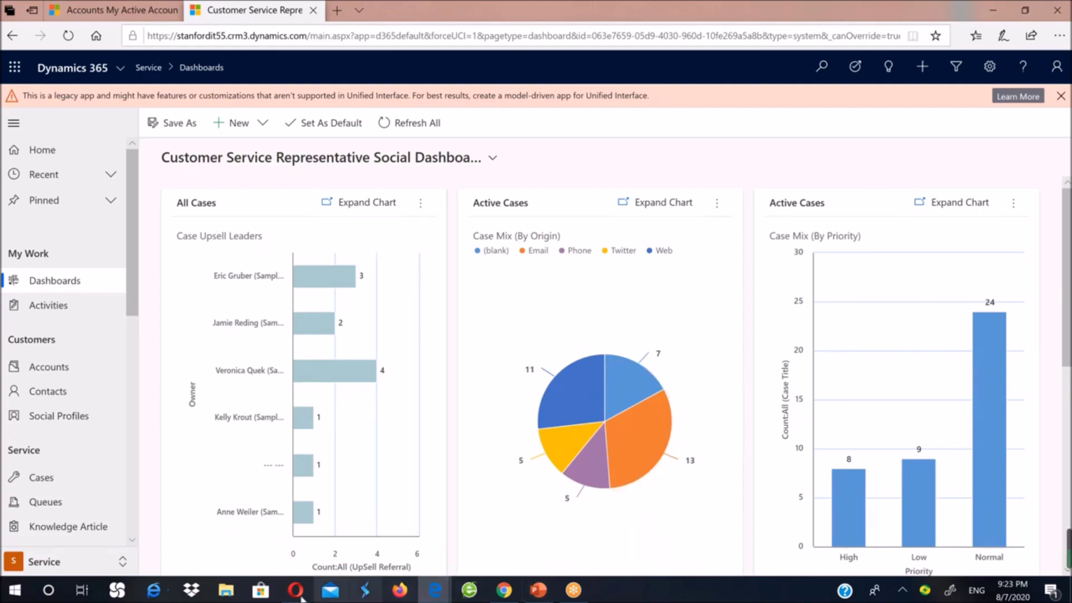
{"action": "mouse_move", "coordinate": [295, 596]}
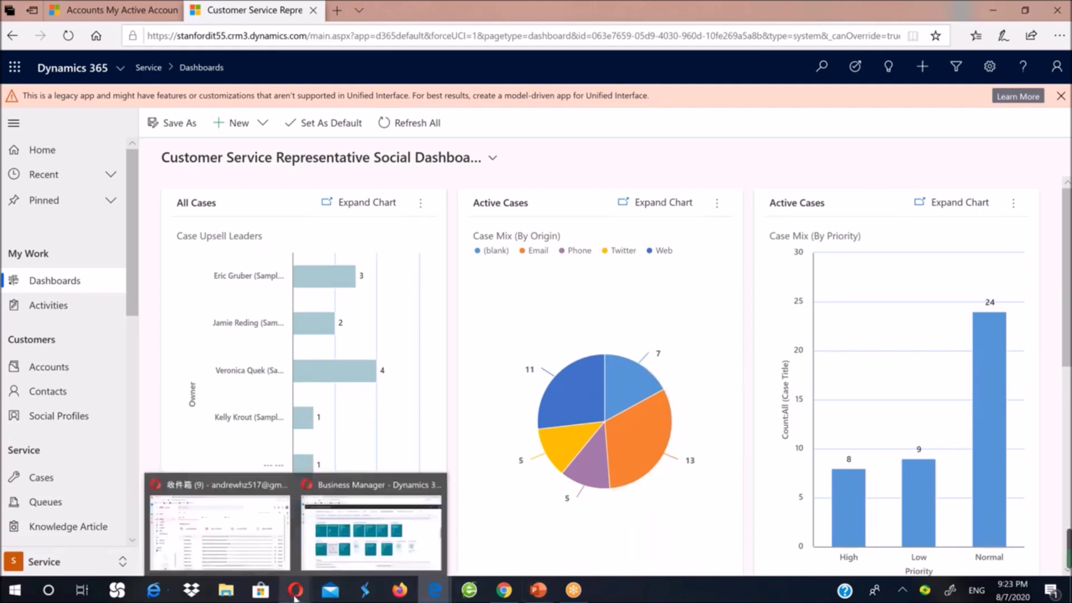
- Bring up the Business Central CRONUS Canada home page and show the Finance section's pages
{"action": "left_click", "coordinate": [316, 570]}
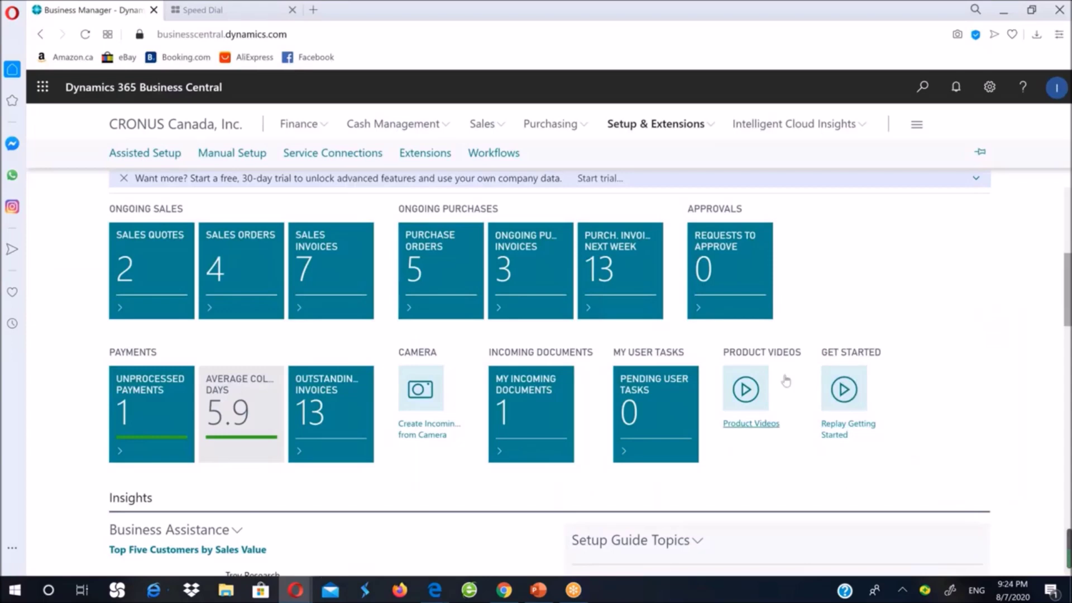
{"action": "scroll", "coordinate": [782, 374], "scroll_direction": "up", "scroll_amount": 5}
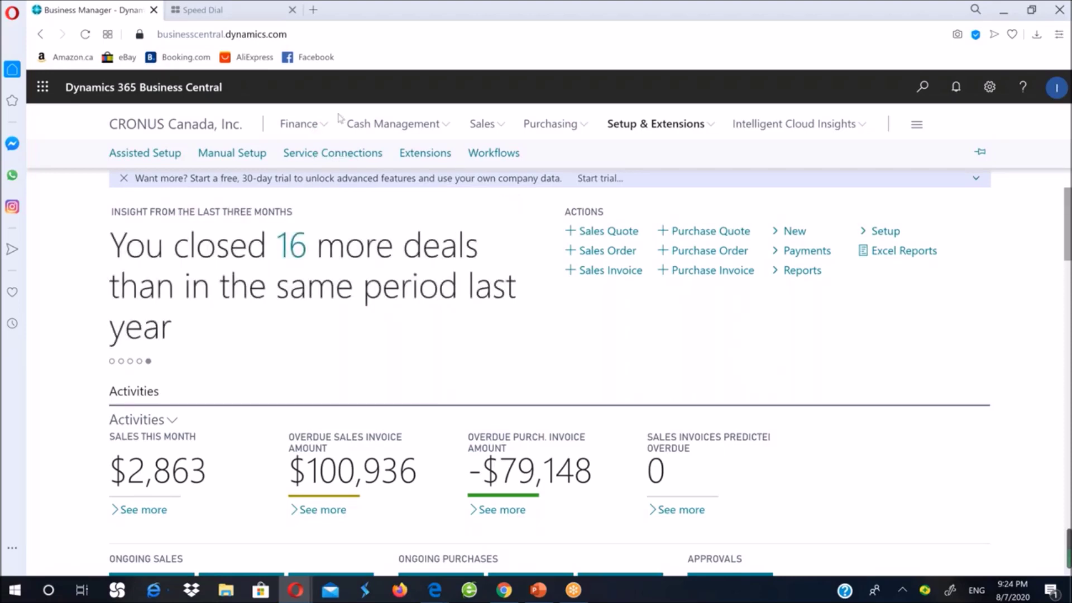
{"action": "left_click", "coordinate": [319, 124]}
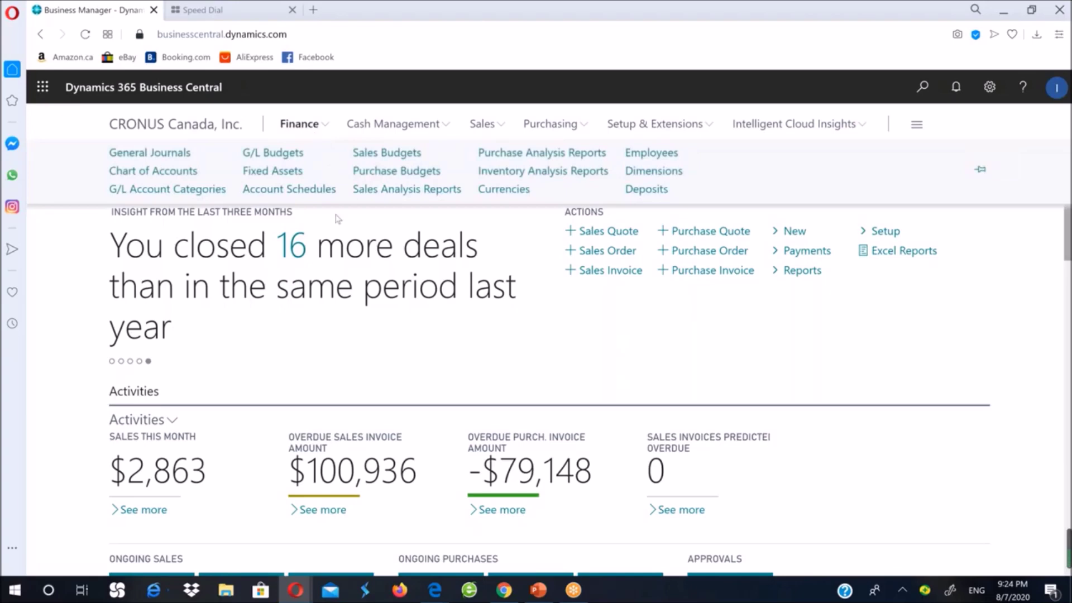